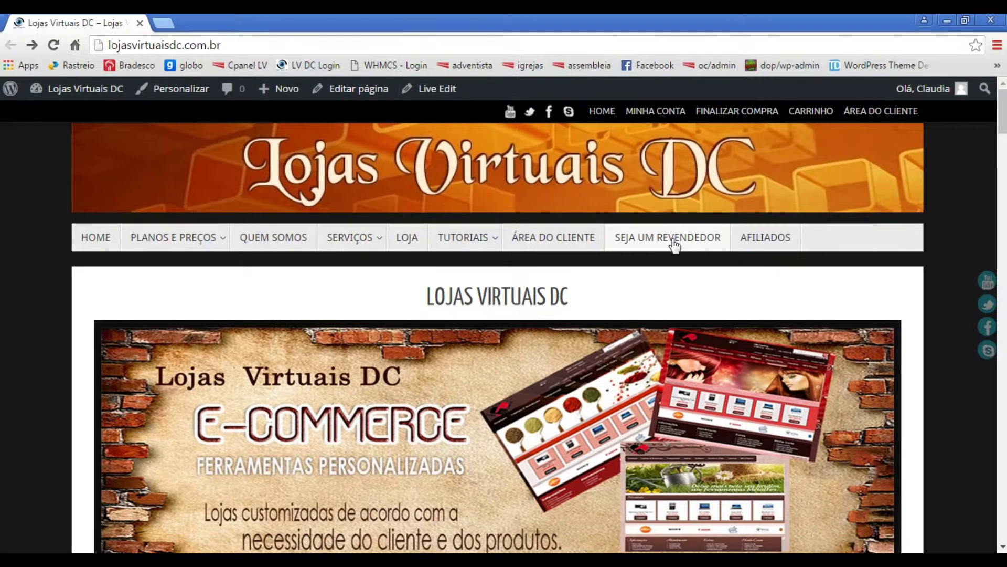
- Open the reseller registration page (register.php) from the SEJA UM REVENDEDOR menu item
click(674, 242)
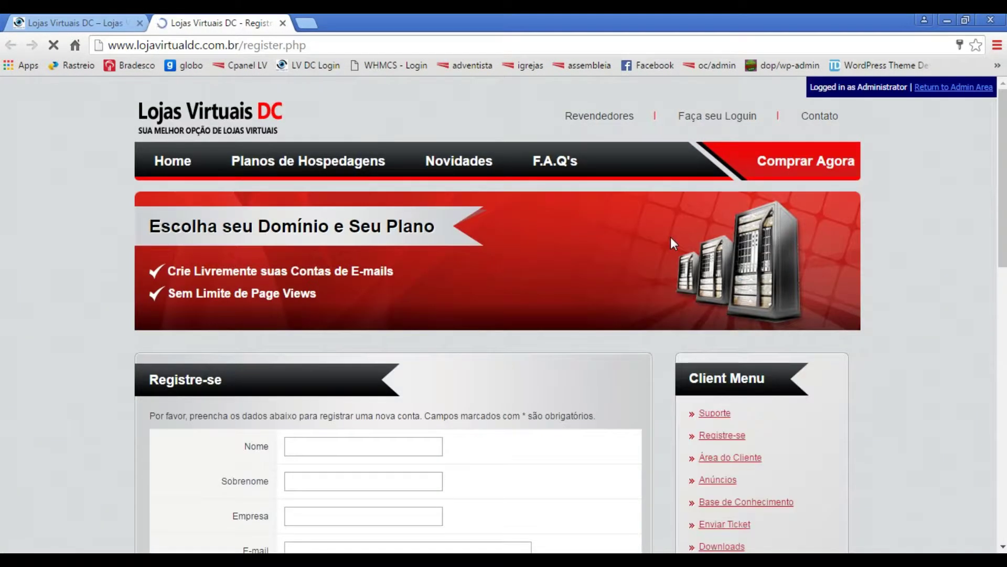
- Enter the client's first name, surname, company 'Particular' and saved e-mail address
scroll(428, 456, down, 3)
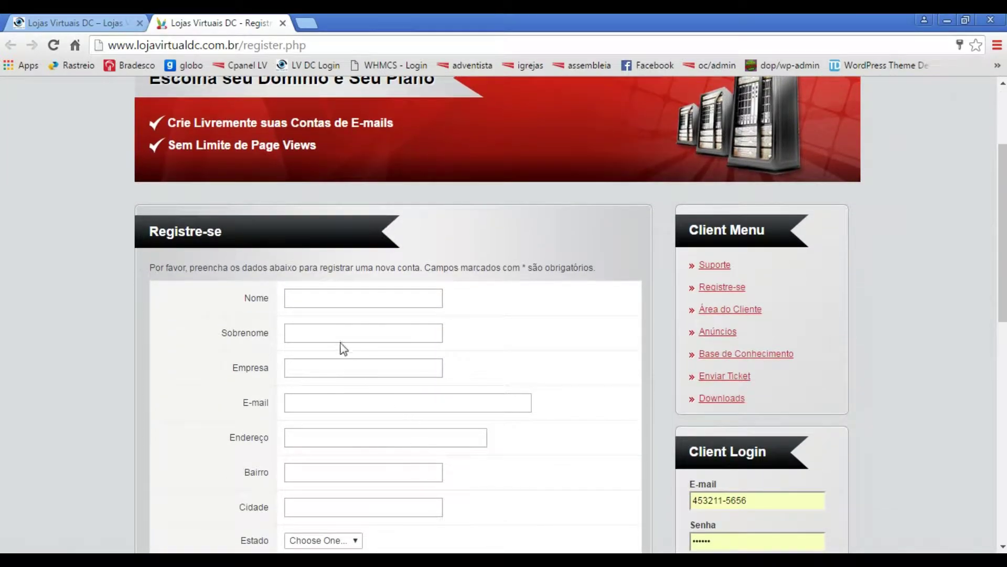
click(340, 300)
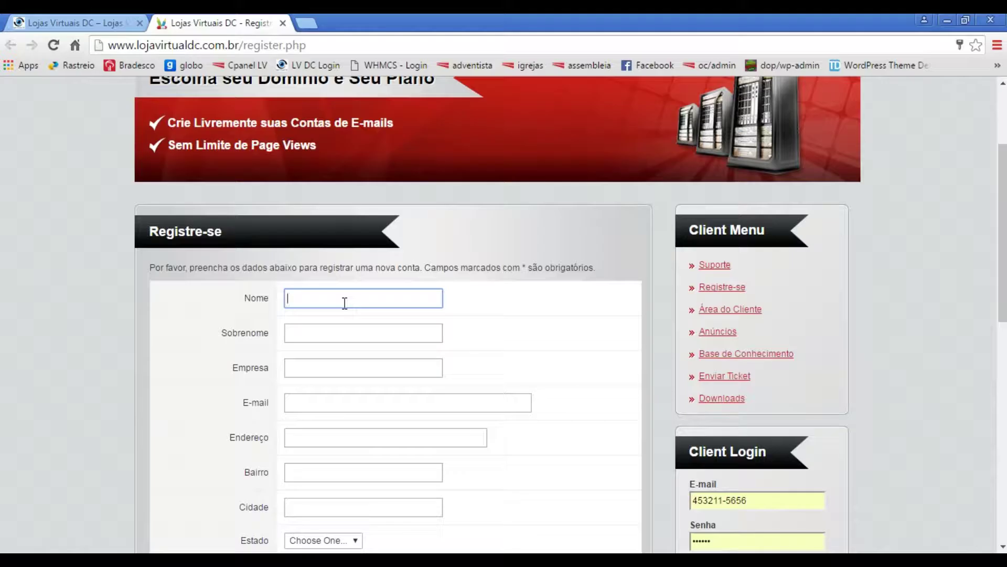
text(Maria)
click(319, 331)
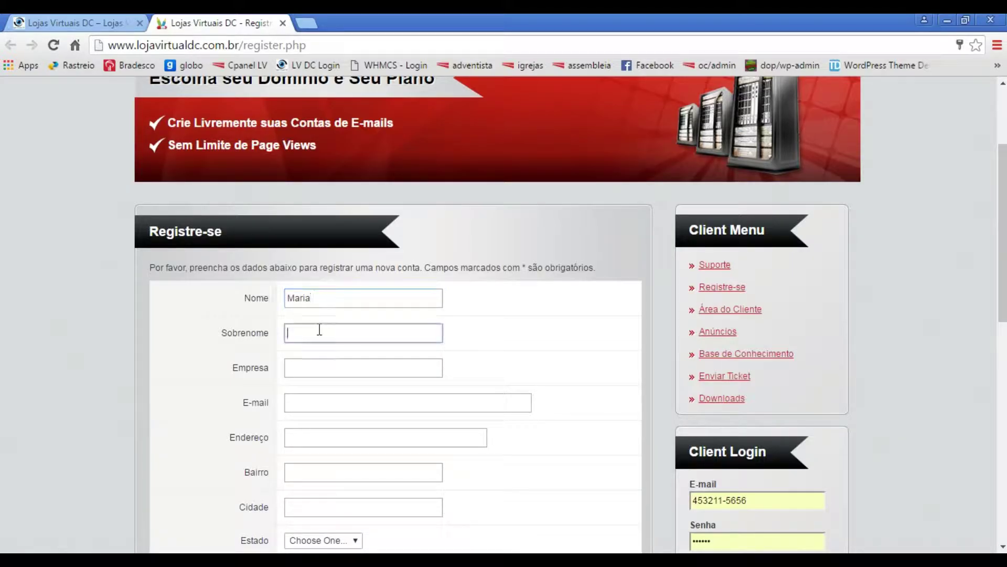
text(da Internet)
click(315, 371)
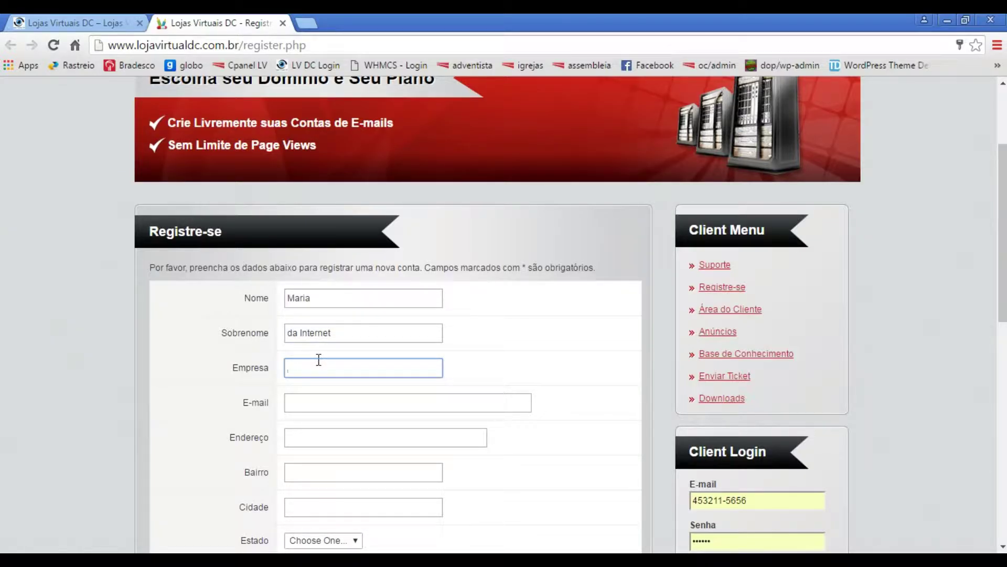
text(P)
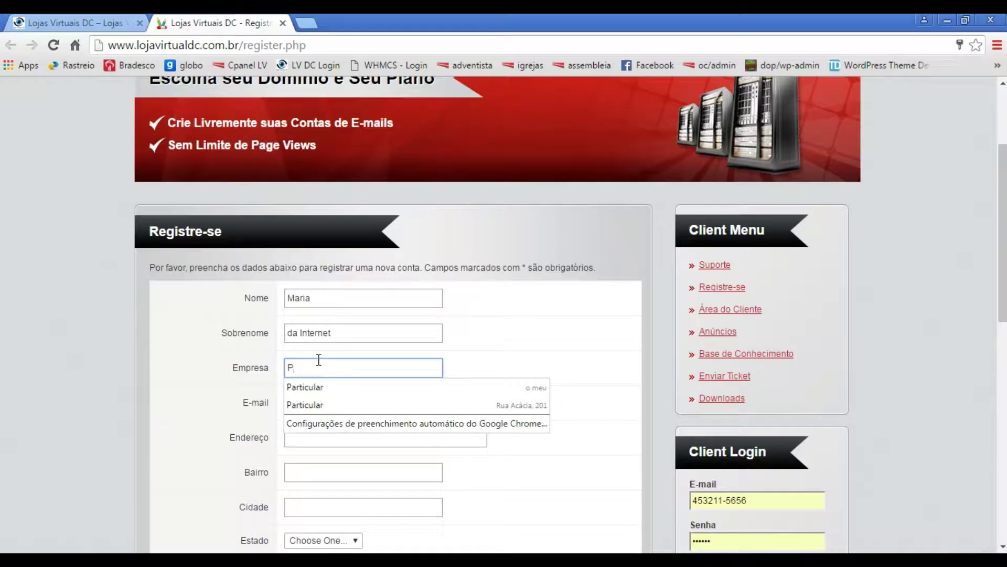
text(articular)
click(201, 401)
click(310, 405)
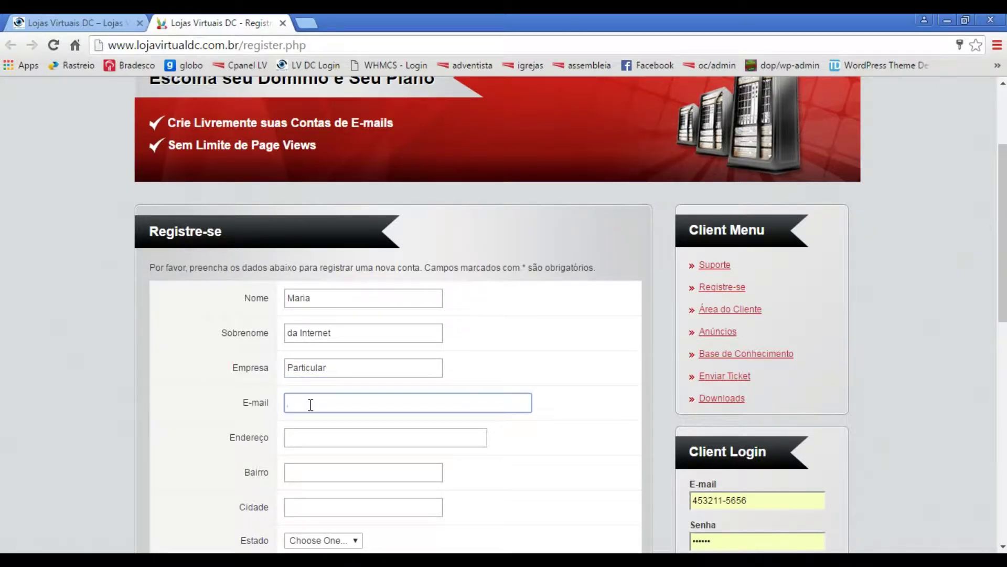
key(ctrl+v)
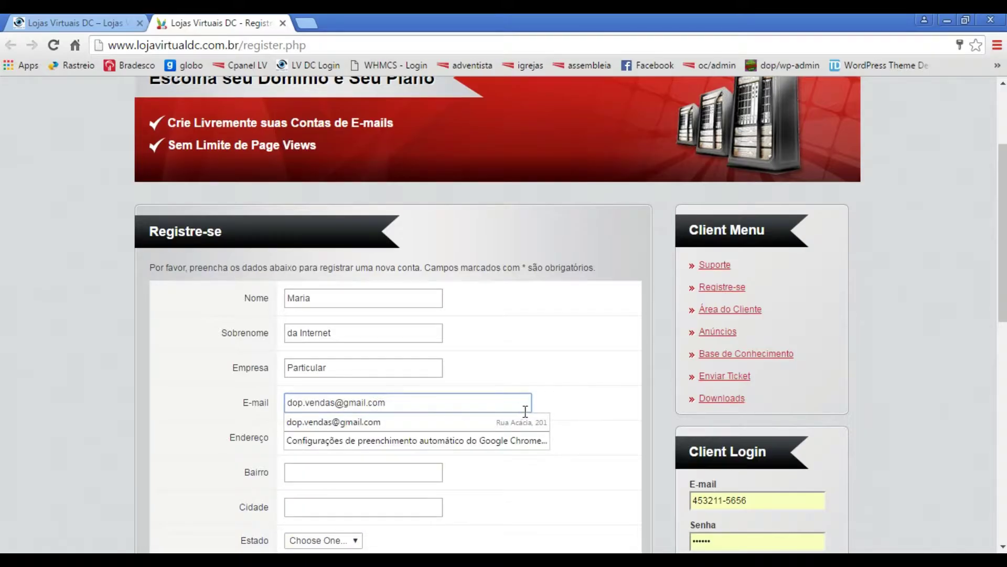
click(581, 403)
- Fill in the client's street address, neighbourhood and city
click(343, 434)
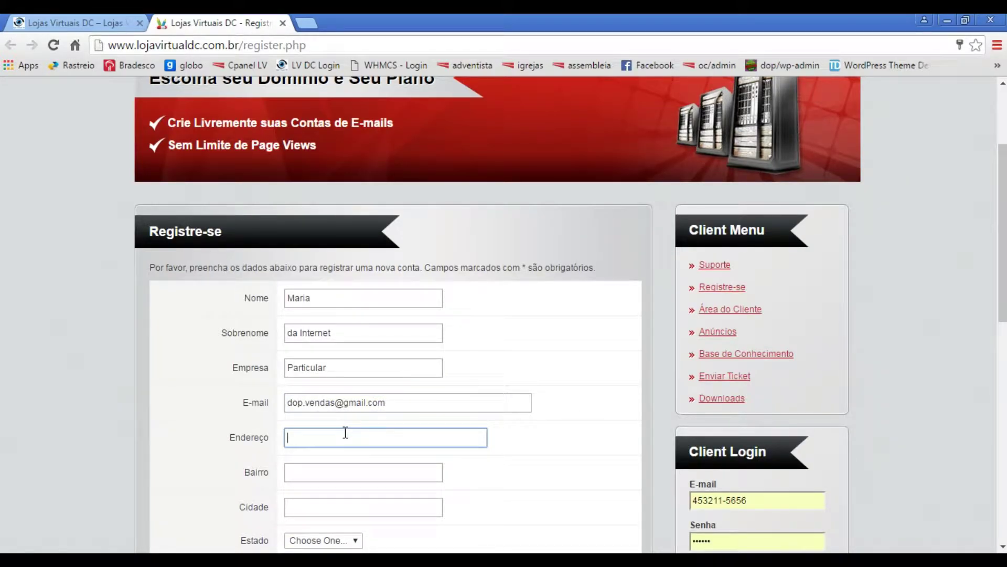
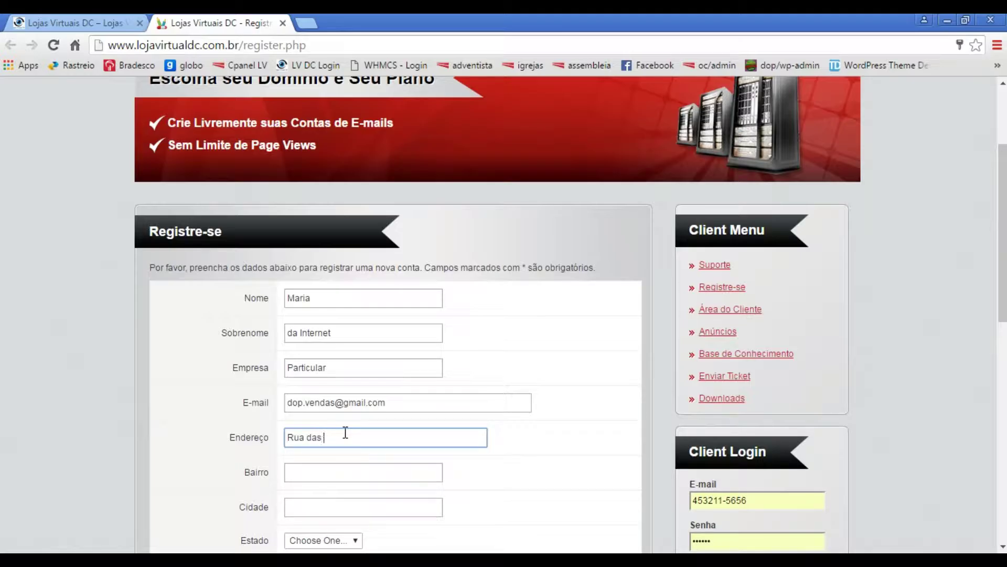
click(314, 465)
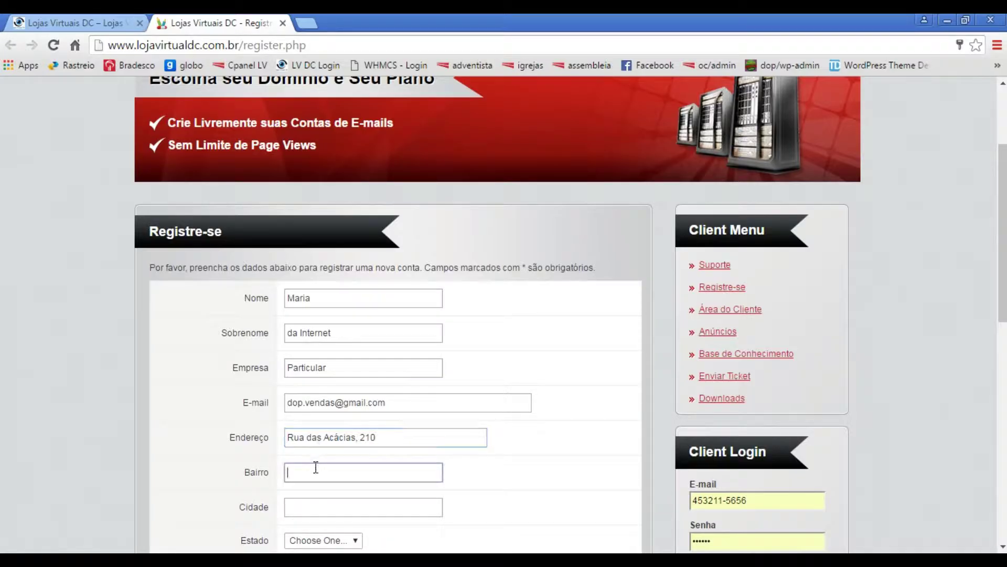
text(Centro)
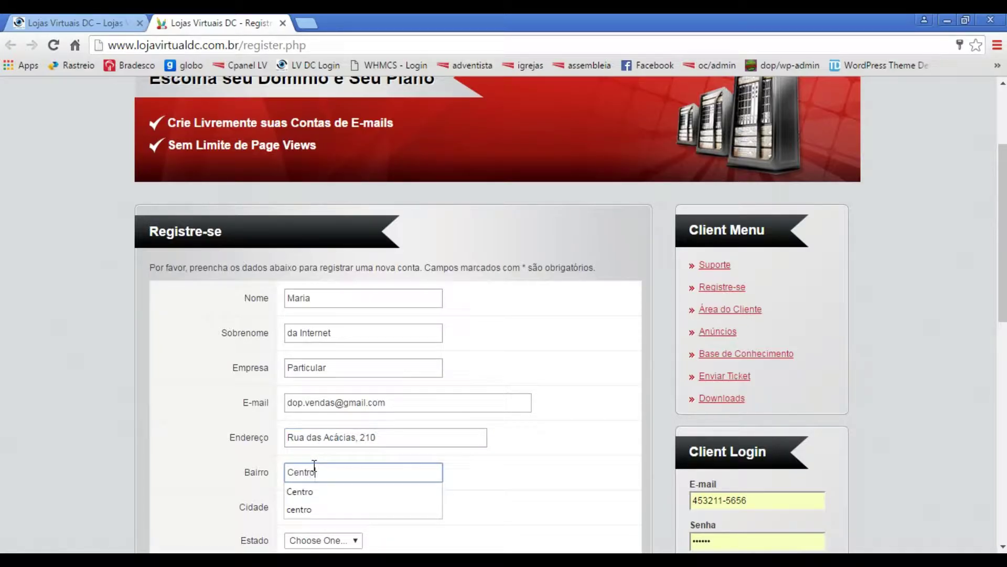
click(564, 521)
click(320, 503)
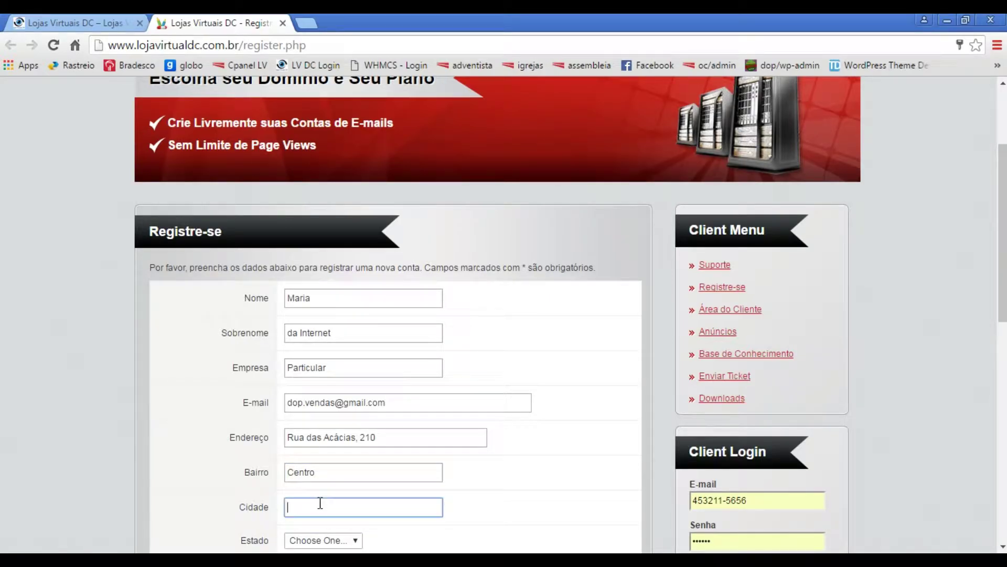
text(Paraíso)
click(506, 524)
scroll(507, 523, down, 3)
scroll(507, 524, down, 2)
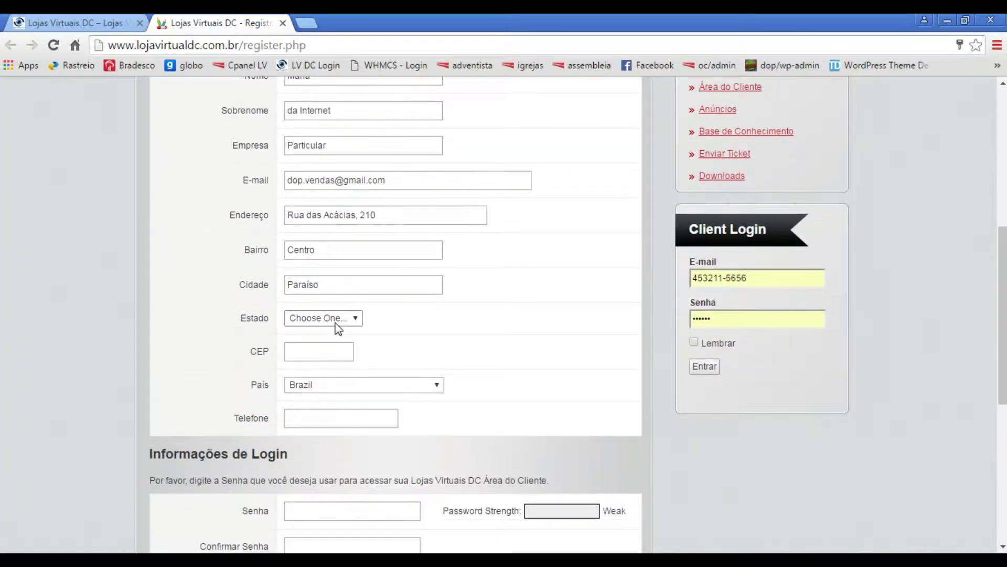
- Choose state PR and enter the client's postal code and phone number
click(340, 318)
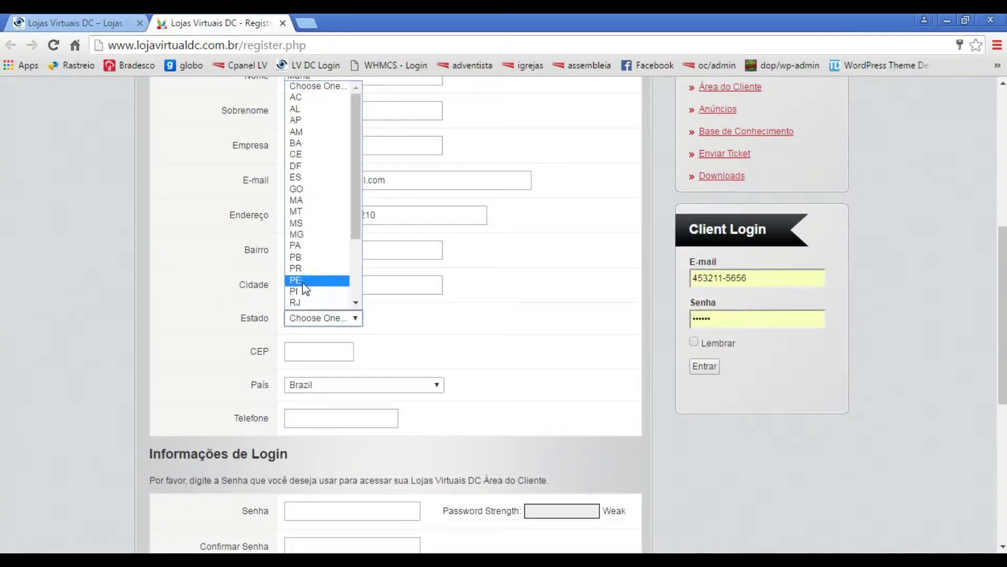
click(330, 267)
click(322, 352)
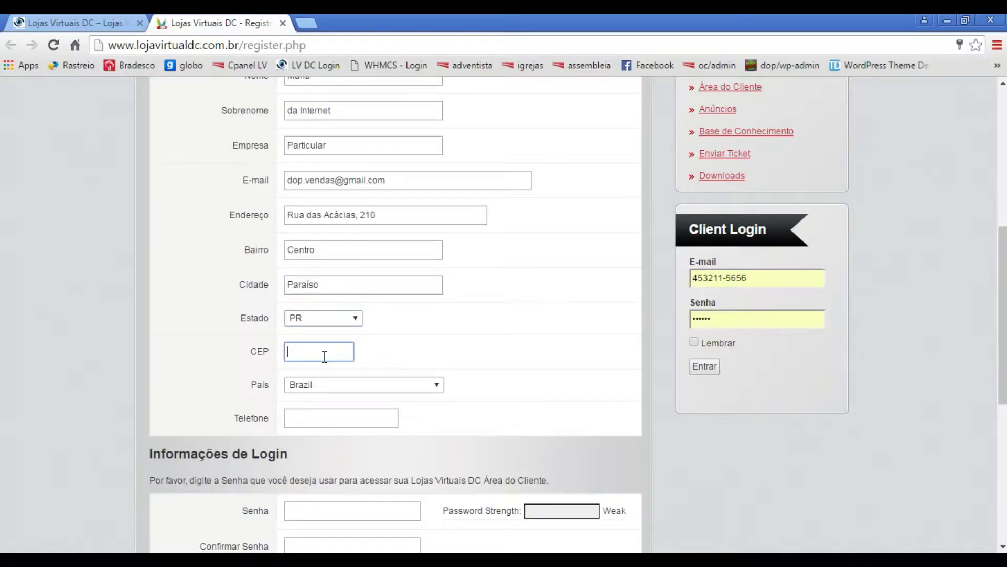
text(85840000)
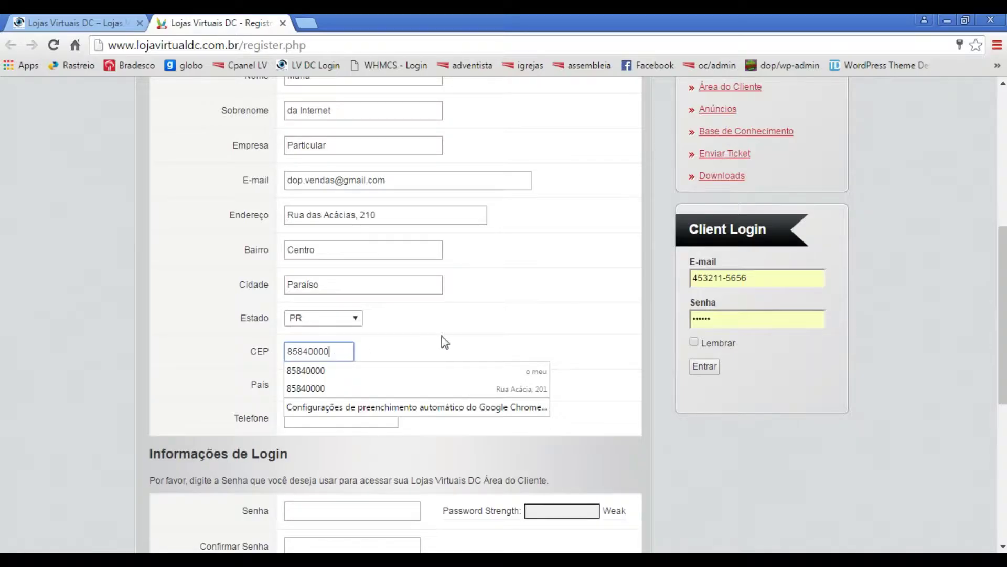
click(560, 333)
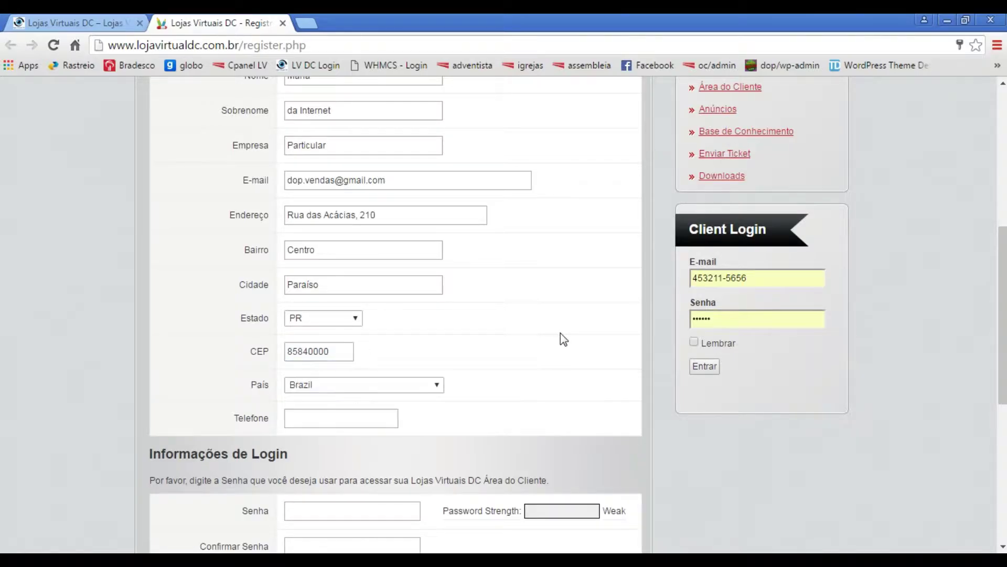
click(370, 417)
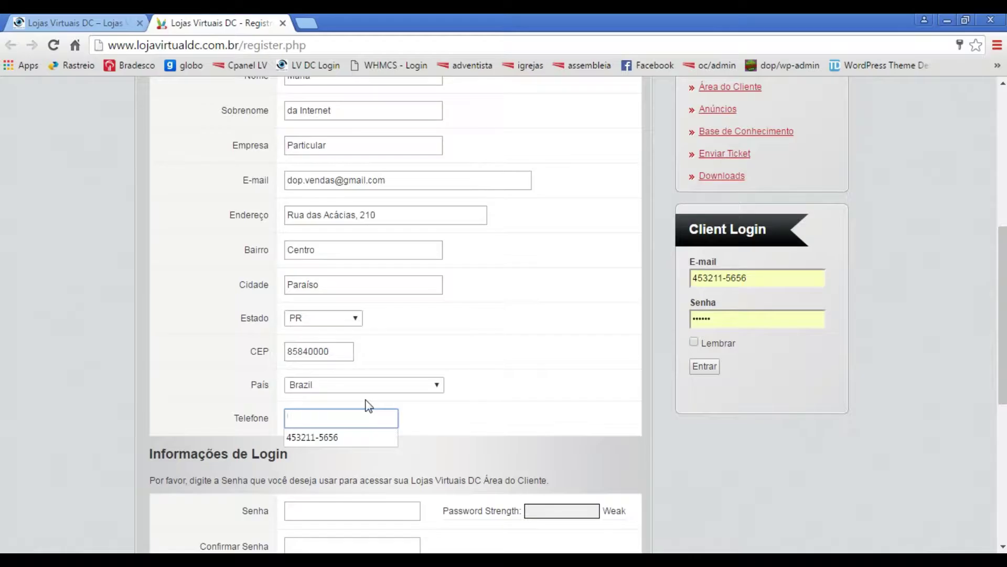
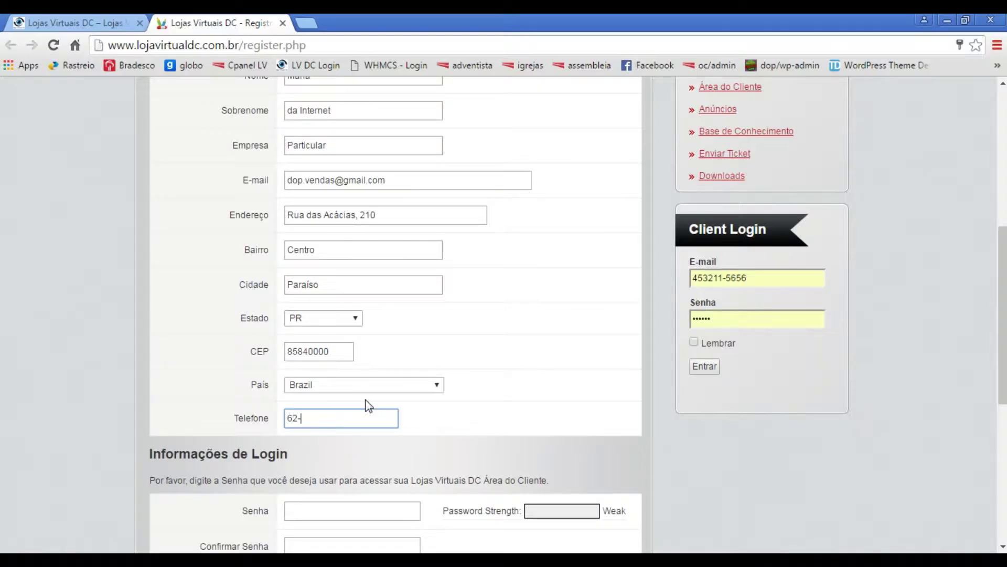
click(443, 423)
- Enter the account password in both Senha and Confirmar Senha
scroll(444, 424, down, 3)
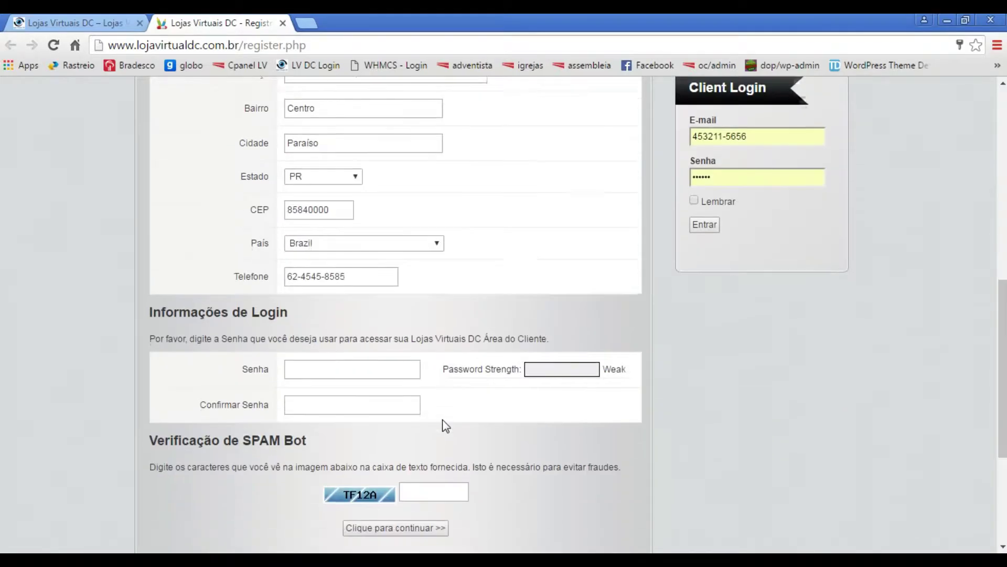
click(359, 363)
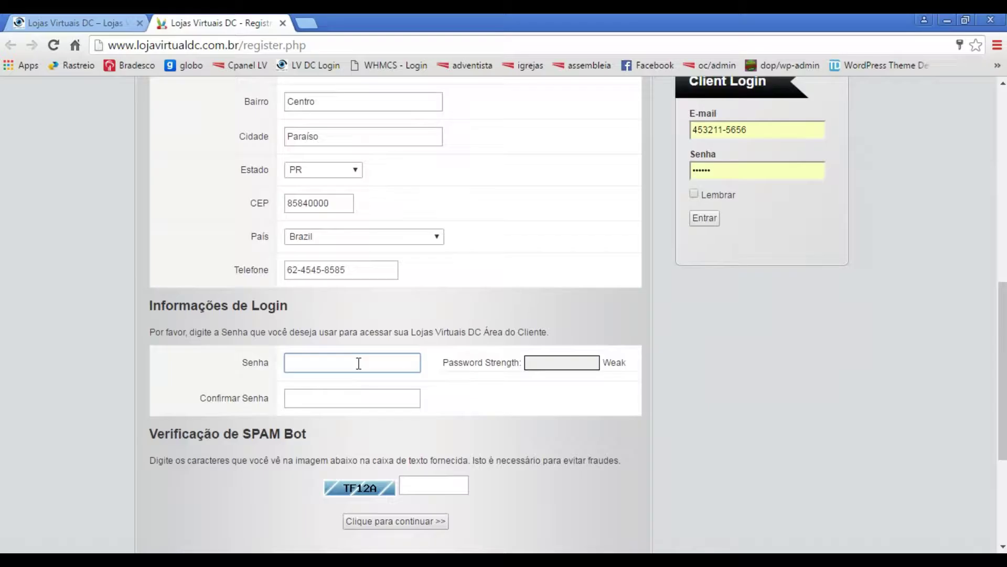
text(123456)
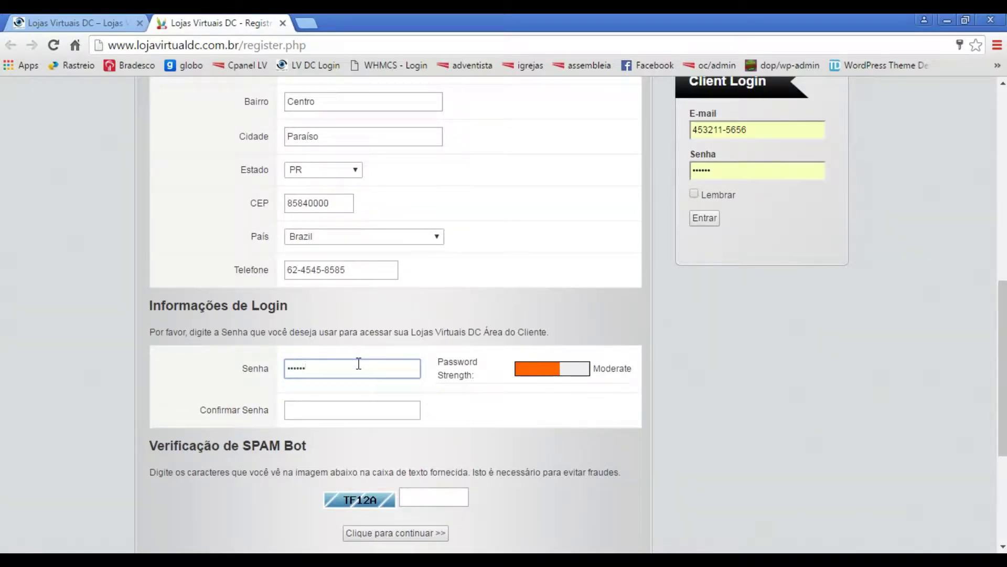
click(340, 409)
text(123456)
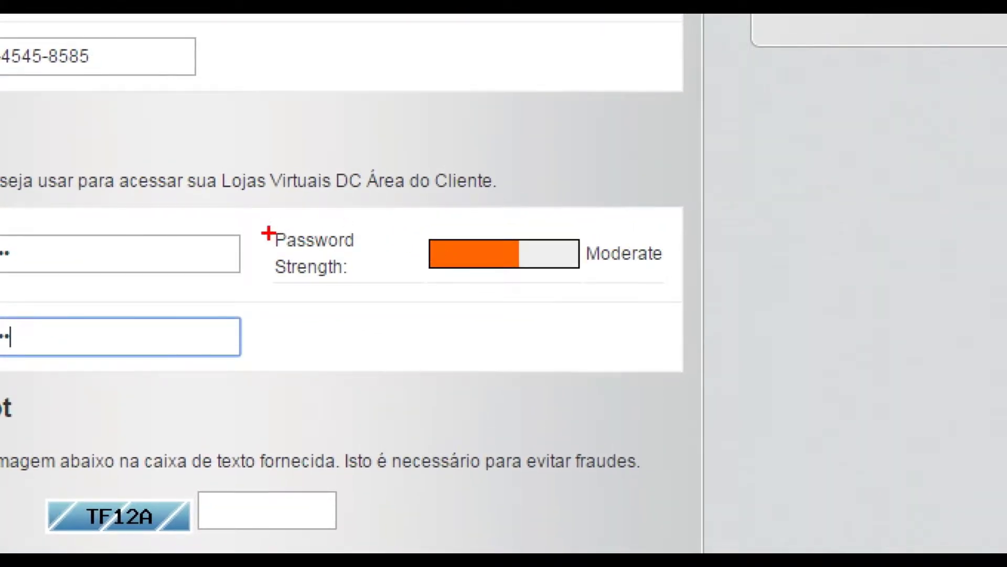
- Enter the spam-bot verification code and submit the registration form
drag(265, 222, 366, 292)
mouse_move(406, 220)
mouse_down()
mouse_move(422, 250)
mouse_move(773, 273)
mouse_move(670, 301)
mouse_move(682, 280)
mouse_up()
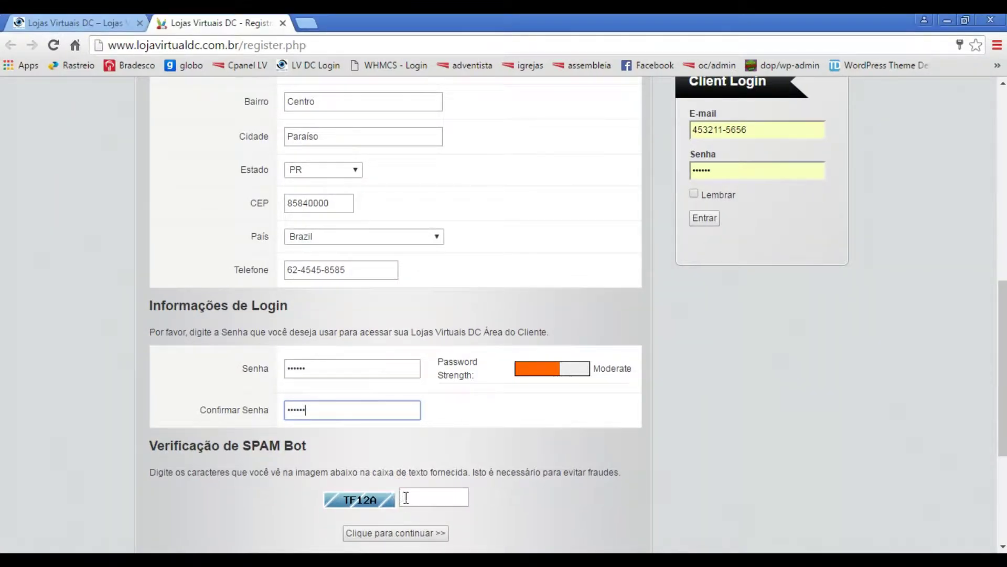
click(428, 496)
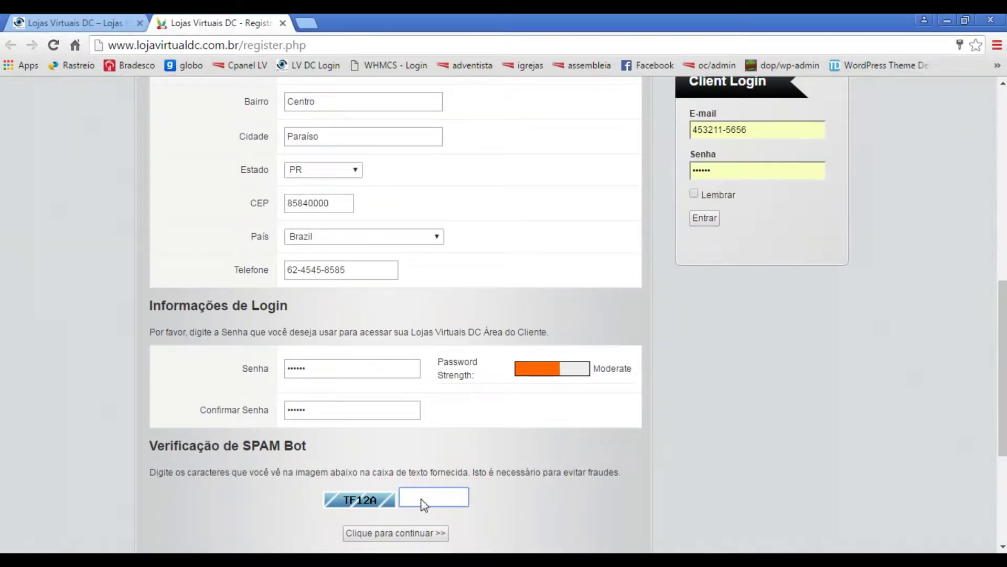
click(422, 500)
text(tf12a)
click(512, 495)
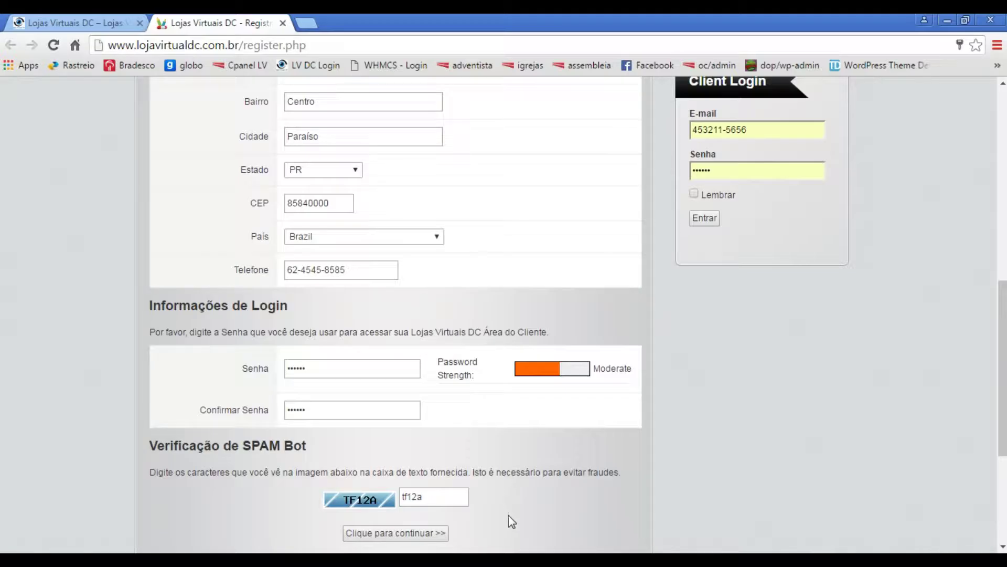
scroll(496, 514, down, 3)
click(414, 388)
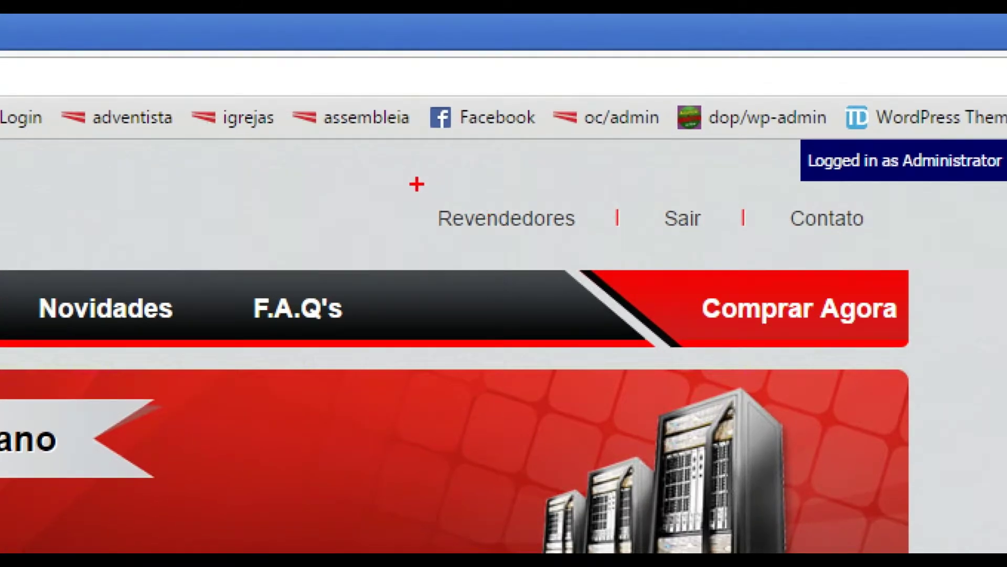
- Return to the WordPress storefront tab and highlight its AFILIADOS menu entry
mouse_move(416, 184)
mouse_down()
mouse_move(568, 248)
mouse_move(603, 248)
mouse_up()
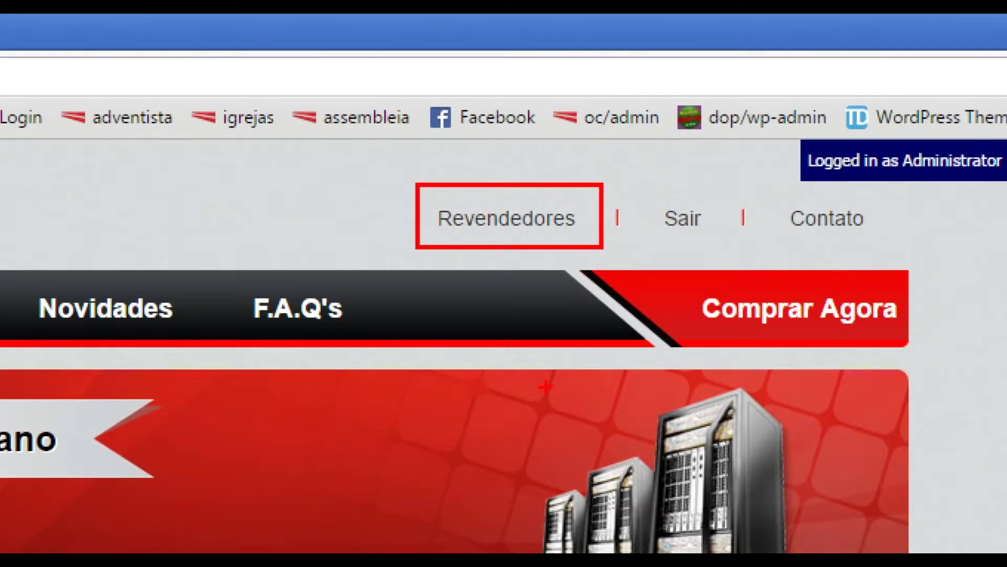
key(Escape)
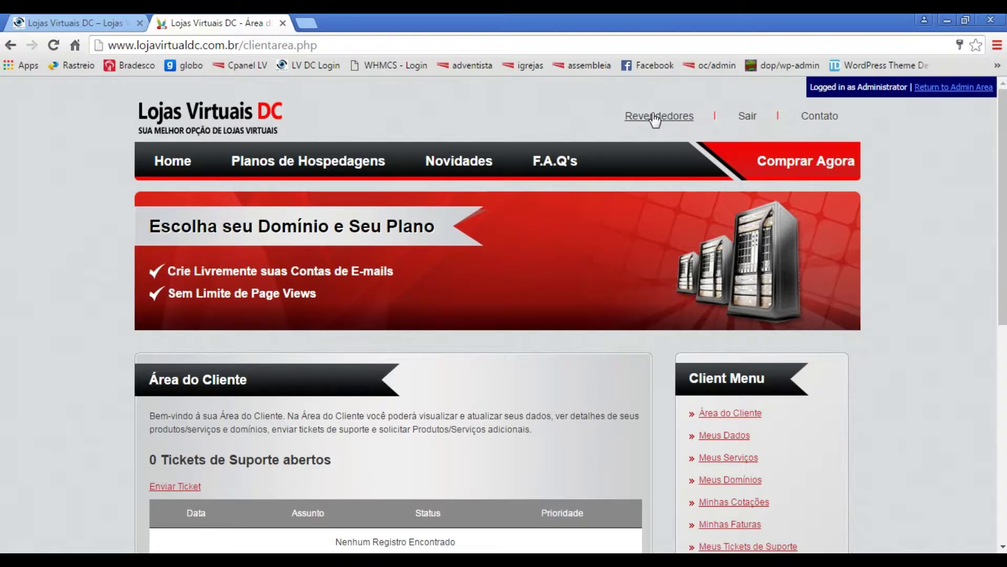
click(107, 26)
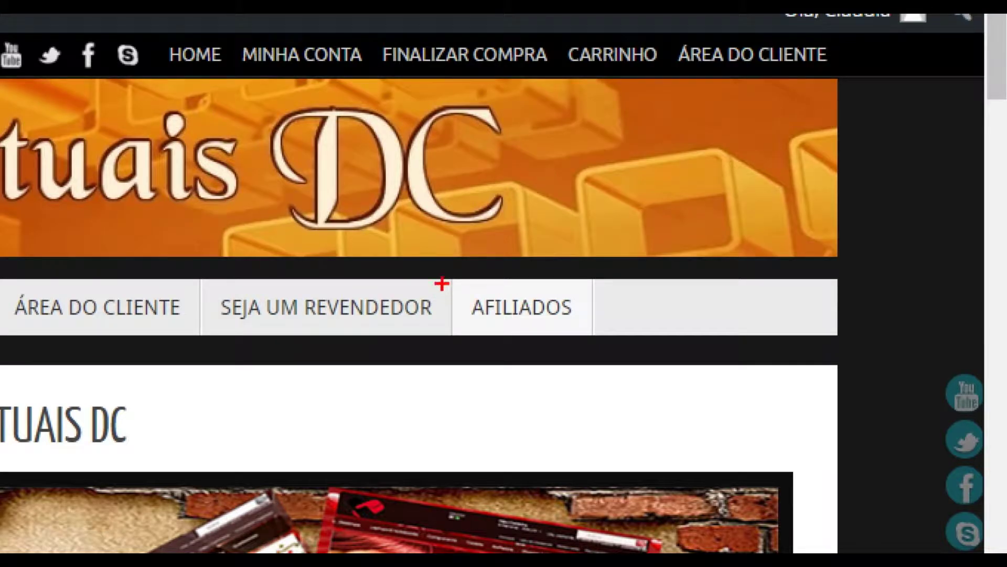
mouse_move(450, 274)
mouse_down()
mouse_move(551, 334)
mouse_move(600, 331)
mouse_up()
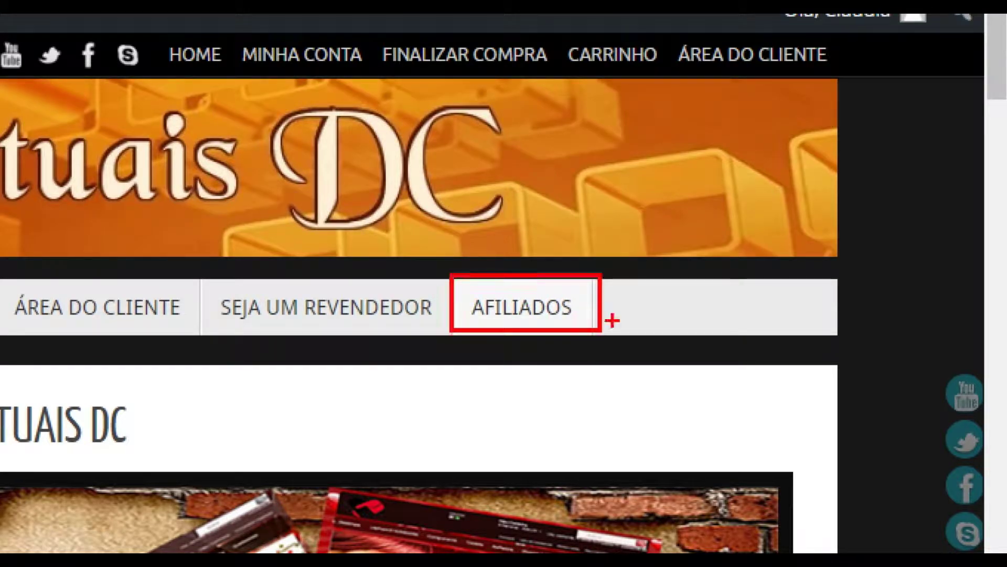
key(Escape)
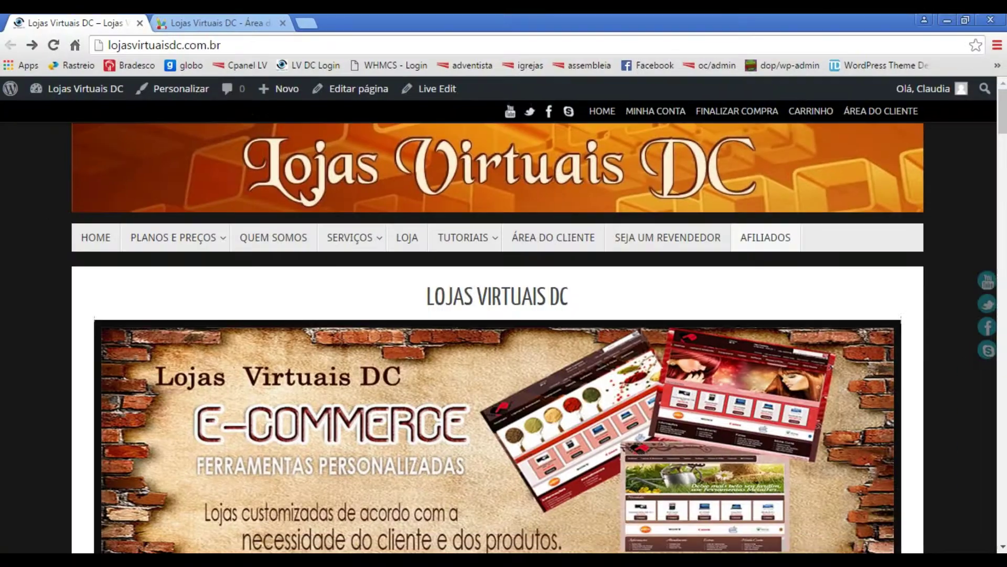
- Open the client area's Revendedores affiliates page
click(227, 23)
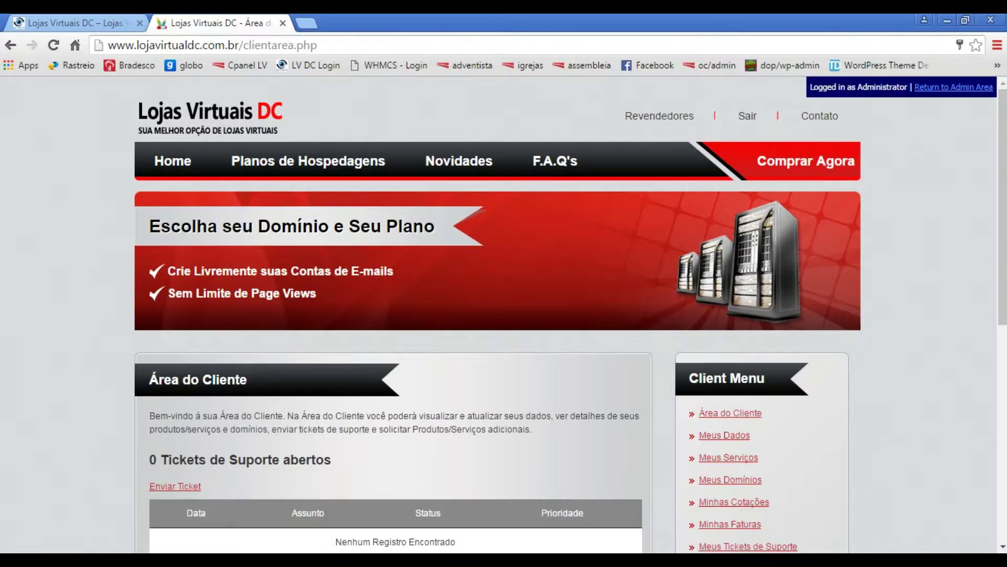
click(665, 122)
scroll(500, 437, down, 3)
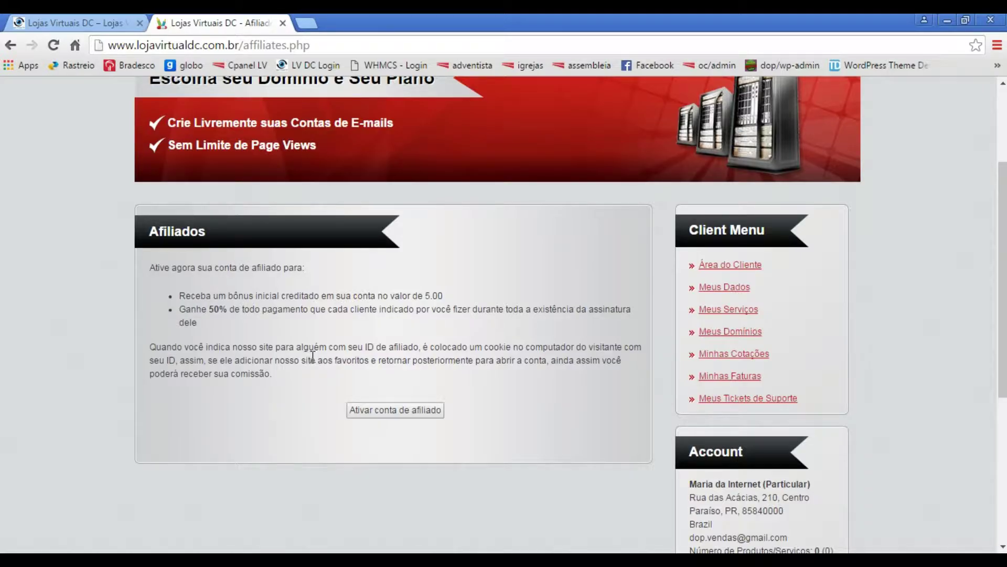
- Highlight the 5.00 signup bonus, 50% commission line and the activation button
drag(138, 257, 179, 266)
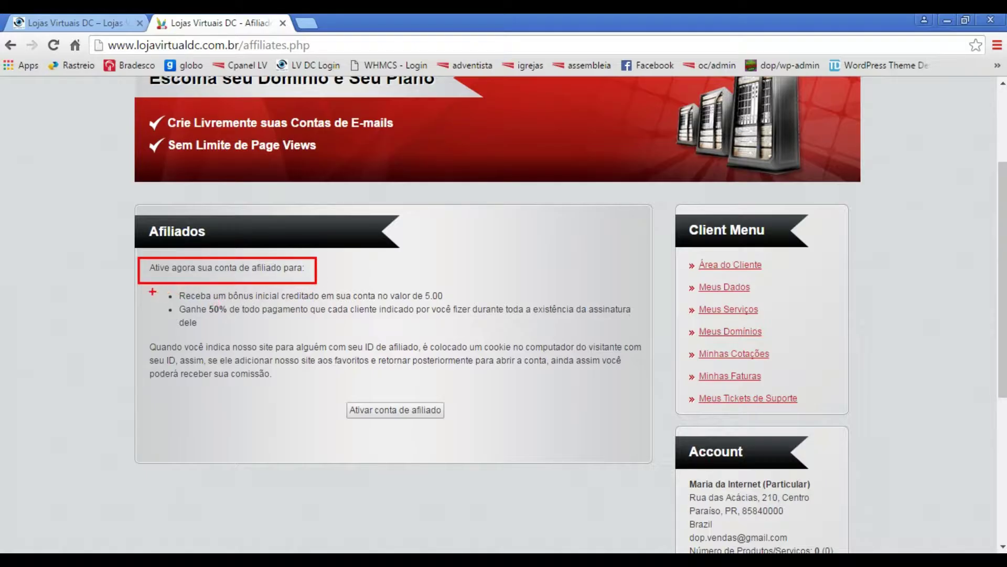
drag(155, 288, 455, 305)
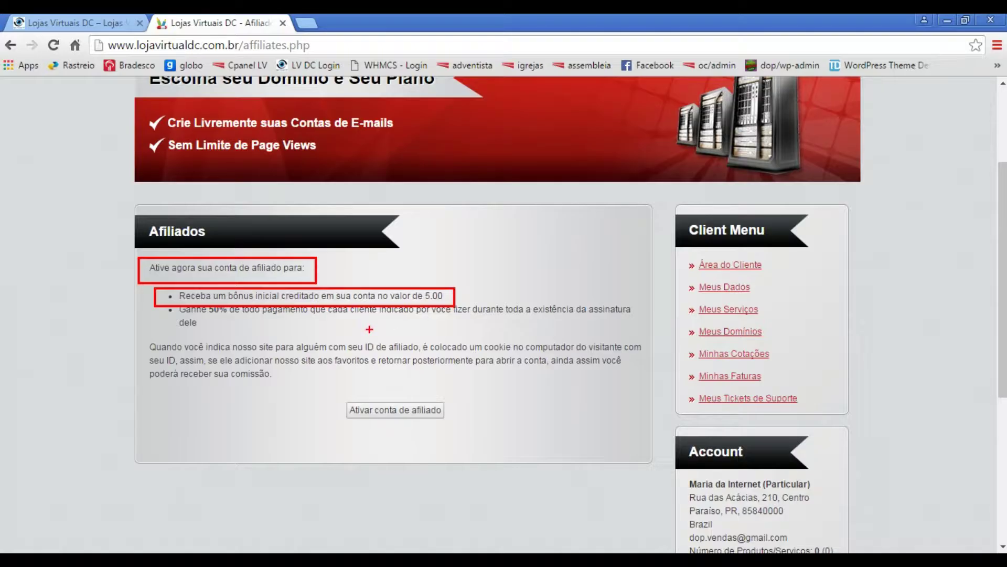
key(ctrl+z)
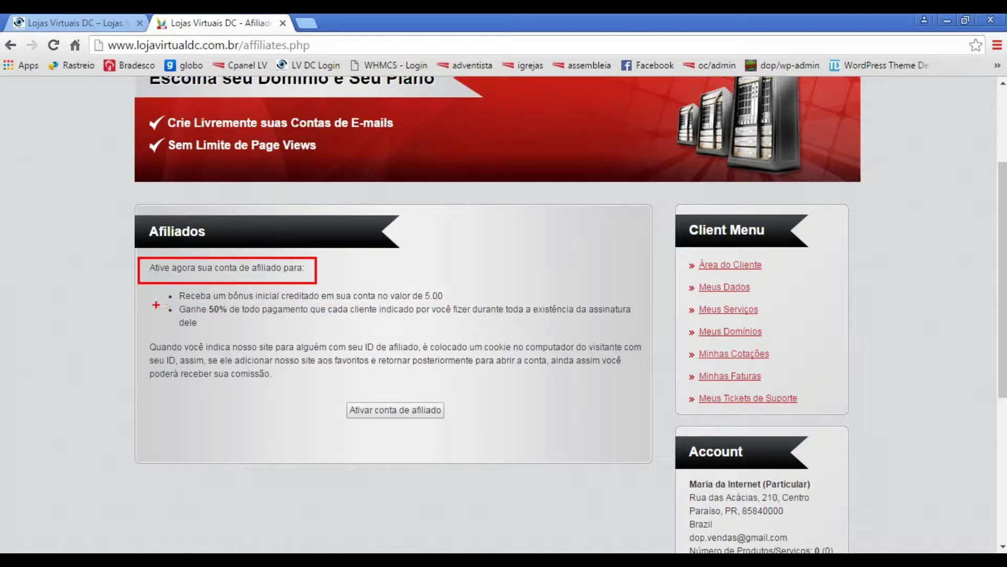
mouse_move(158, 300)
mouse_down()
mouse_move(233, 331)
mouse_move(637, 330)
mouse_up()
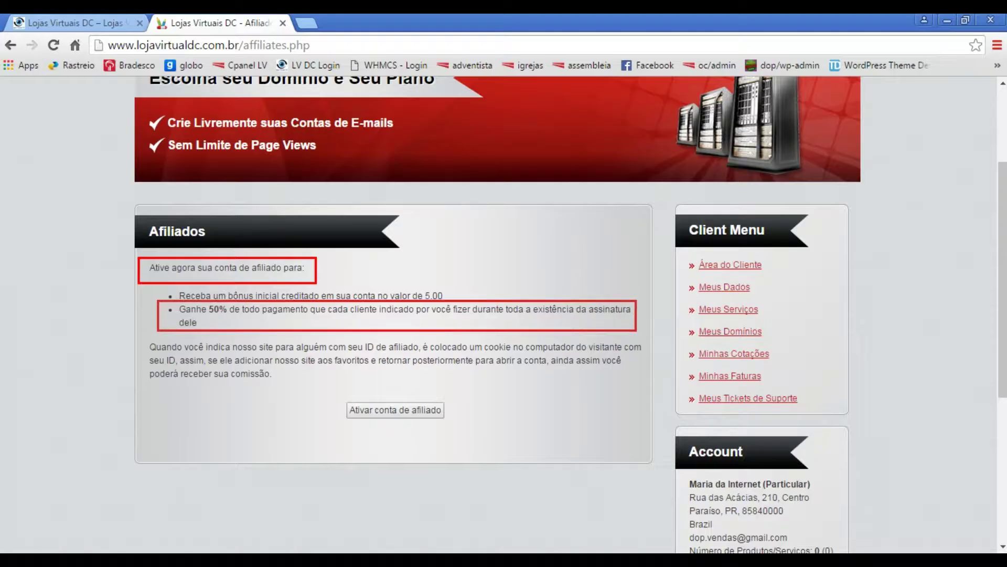
drag(636, 330, 633, 330)
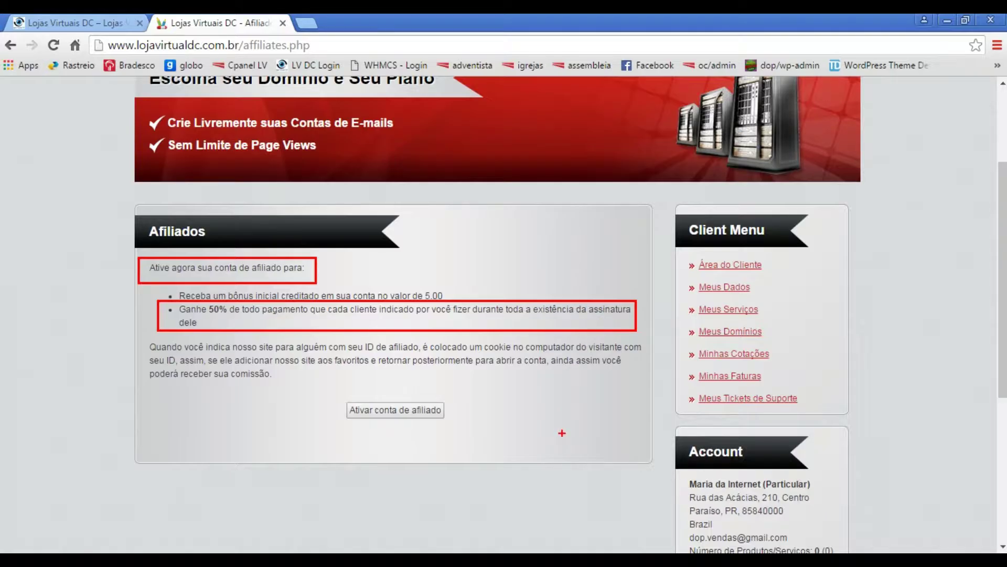
mouse_move(329, 395)
mouse_down()
mouse_move(408, 429)
mouse_move(467, 426)
mouse_up()
key(Escape)
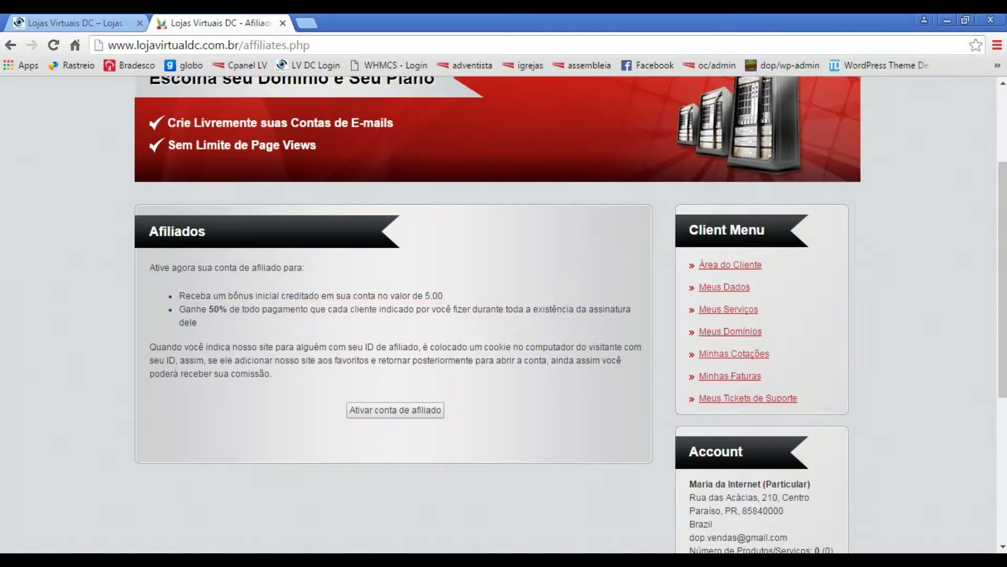
- Activate the affiliate account, log back in, and reopen the Revendedores page
click(408, 410)
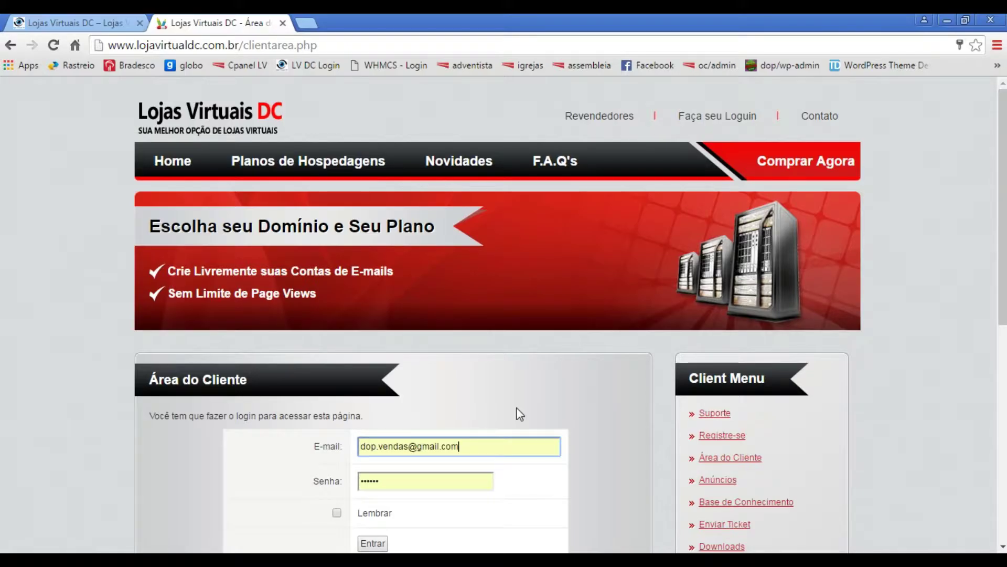
key(Return)
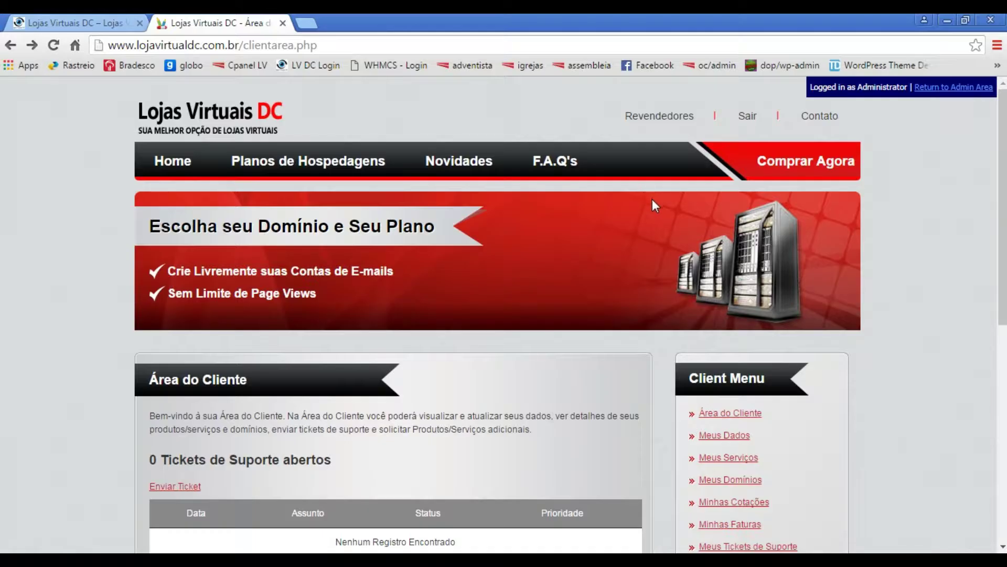
click(654, 117)
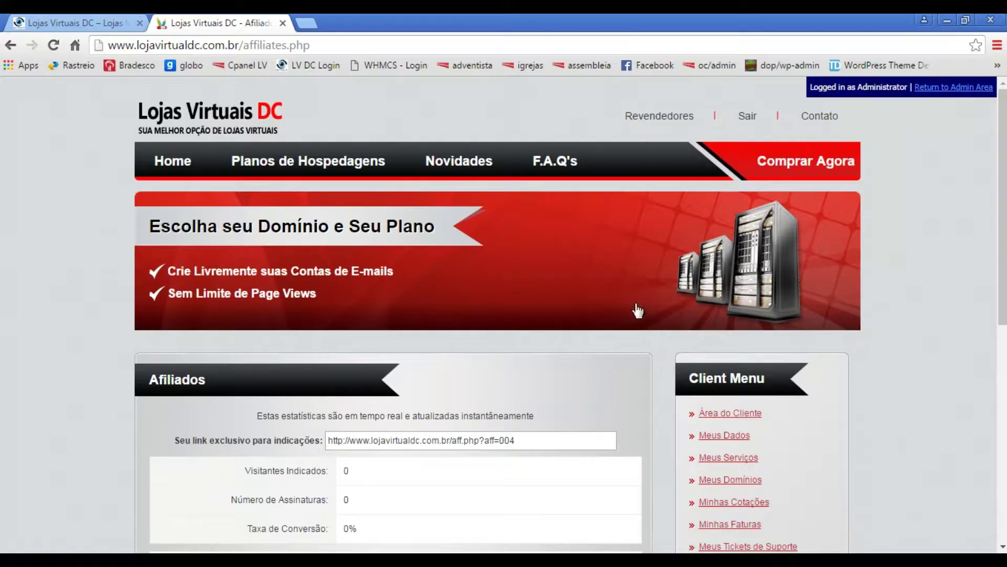
scroll(628, 394, down, 4)
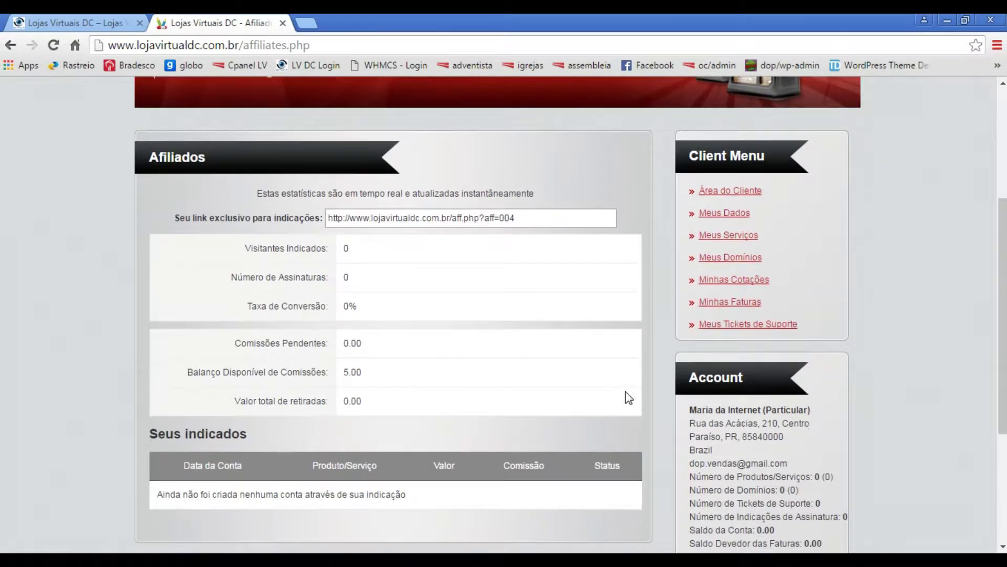
scroll(626, 397, down, 1)
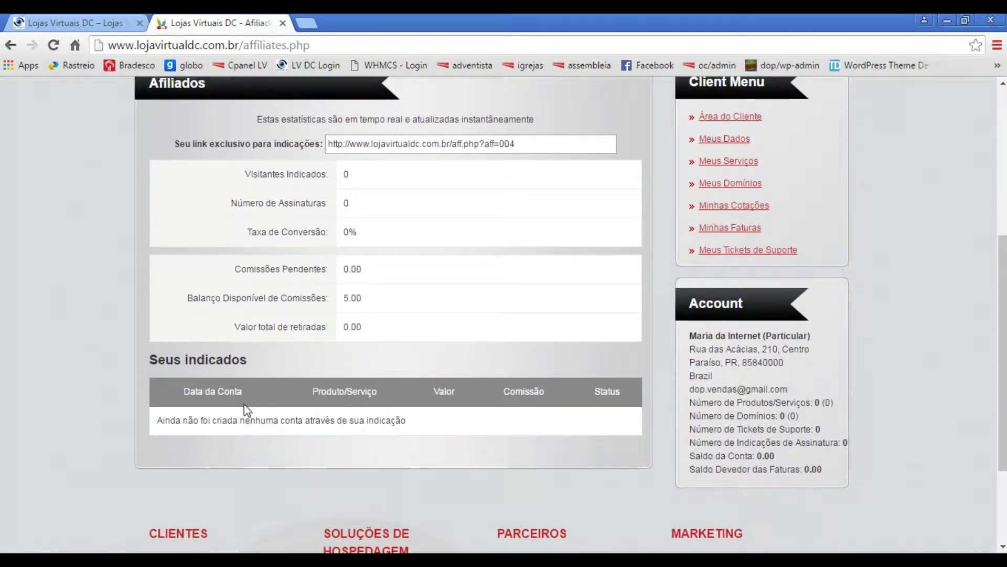
scroll(331, 405, up, 1)
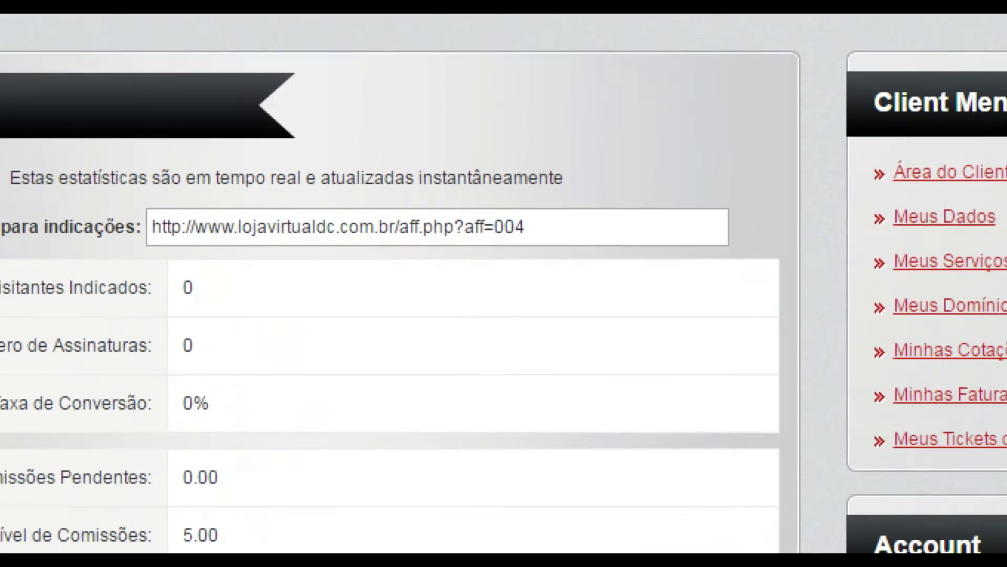
mouse_move(129, 195)
mouse_down()
mouse_move(170, 233)
mouse_move(566, 258)
mouse_up()
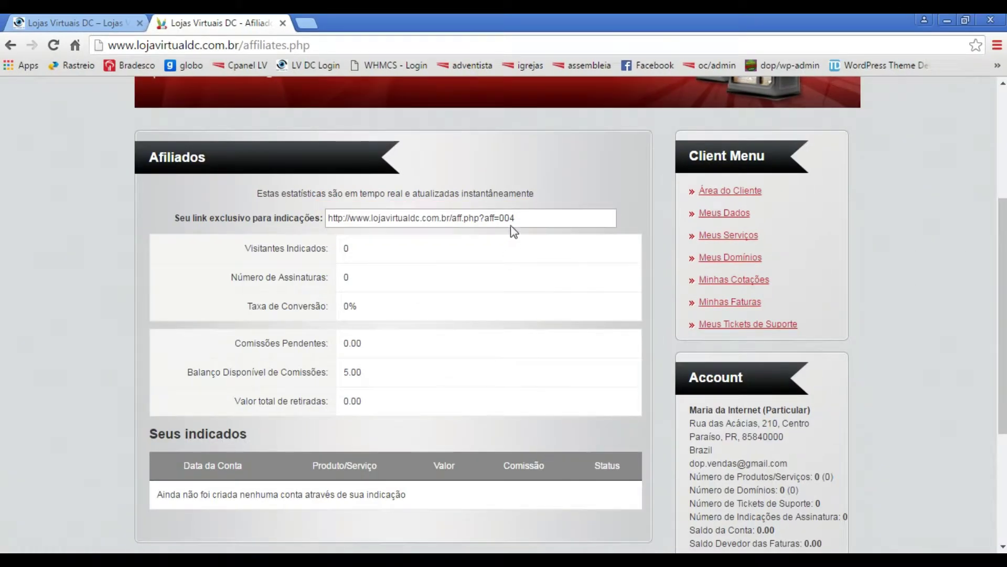
drag(518, 219, 323, 220)
key(ctrl+c)
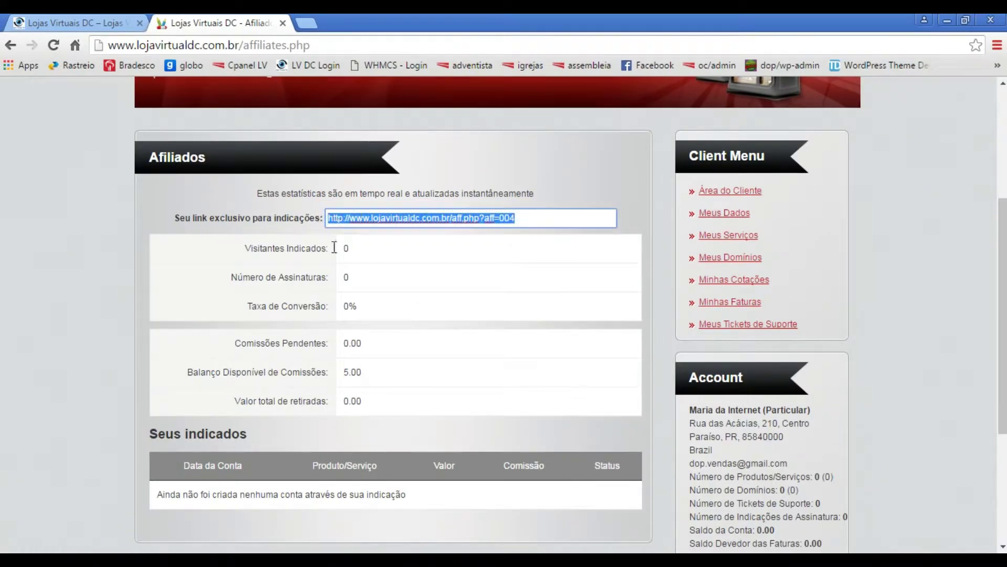
- Replace the old whmcs-bridge URL in Notepad with the referral link, then return to the browser
key(alt+Tab)
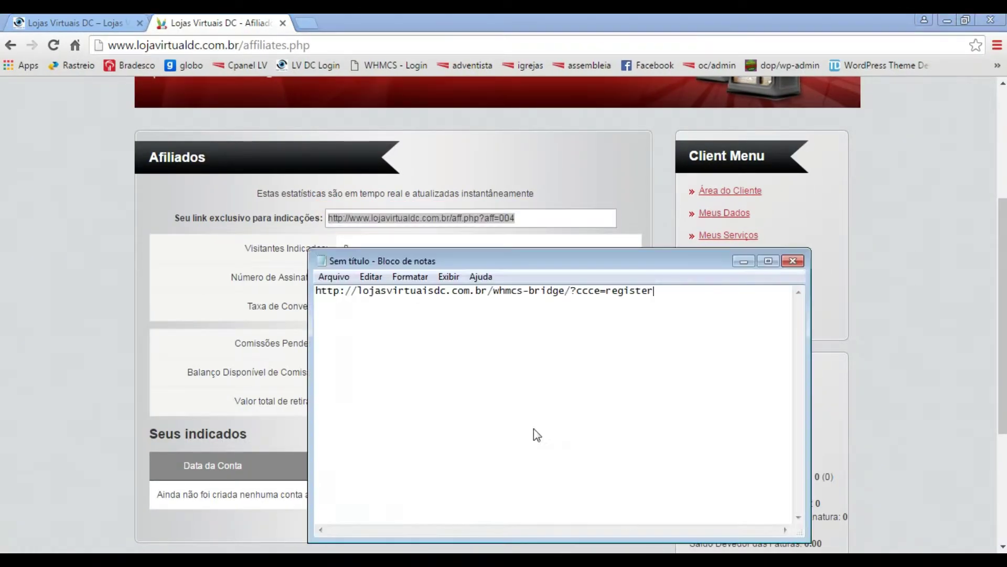
key(ctrl+a)
key(ctrl+v)
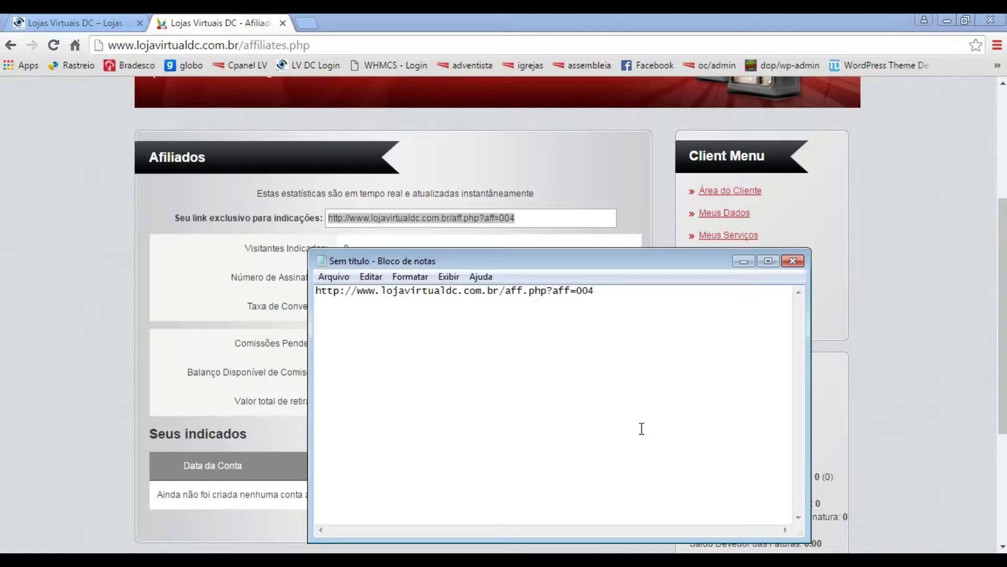
click(574, 180)
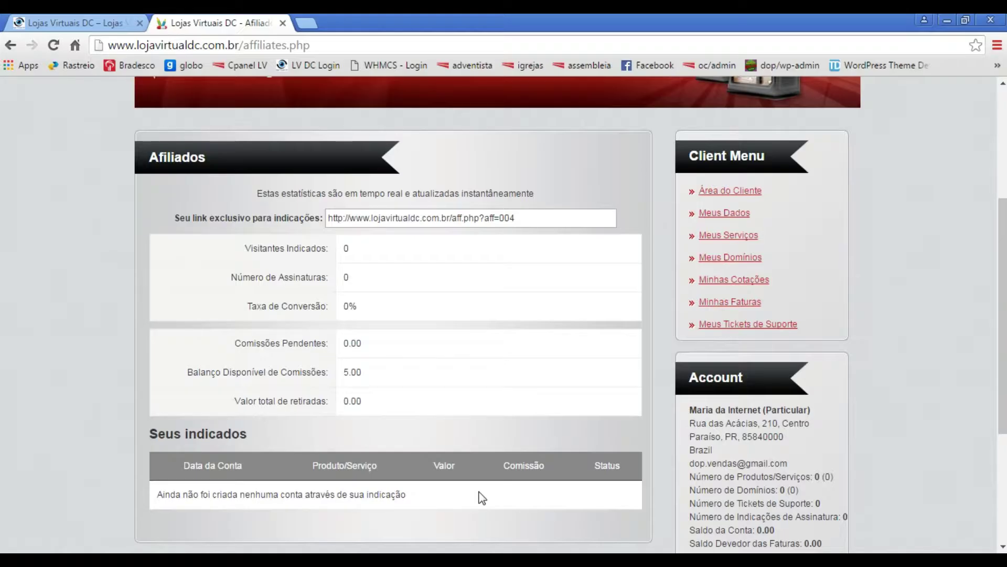
- Reopen the Afiliados page from the storefront's AFILIADOS menu and select the referral link
scroll(1002, 315, up, 5)
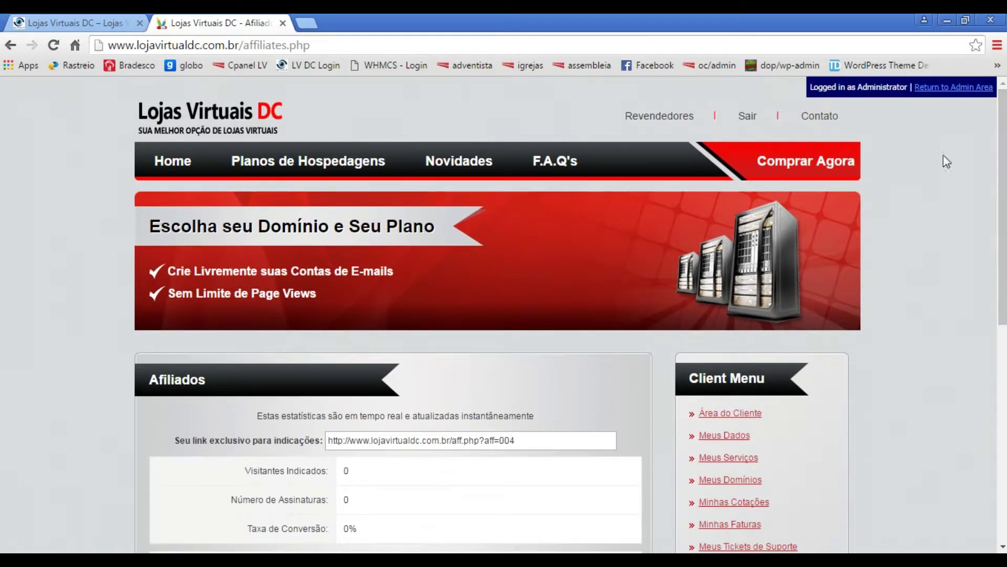
click(175, 167)
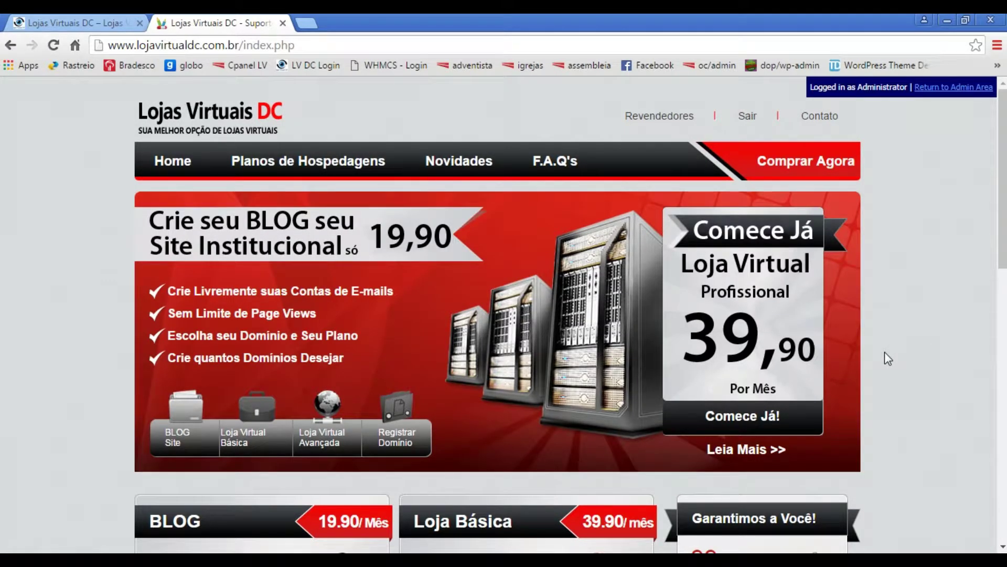
click(83, 24)
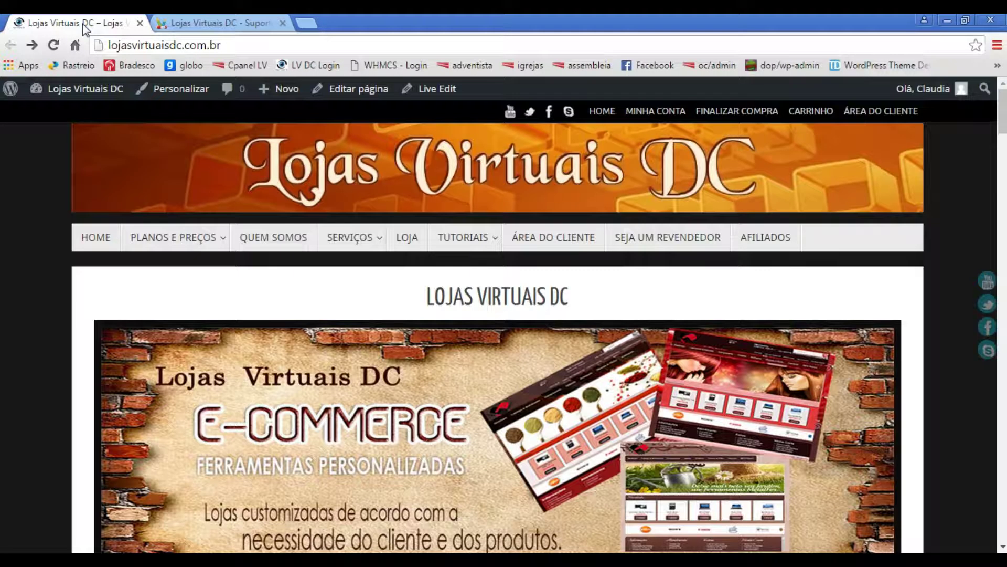
click(769, 241)
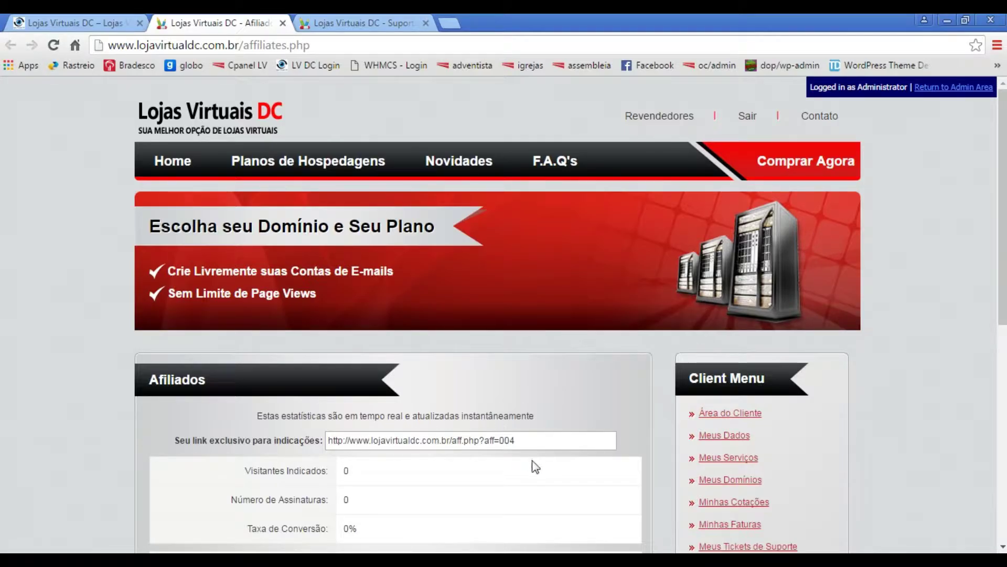
click(543, 445)
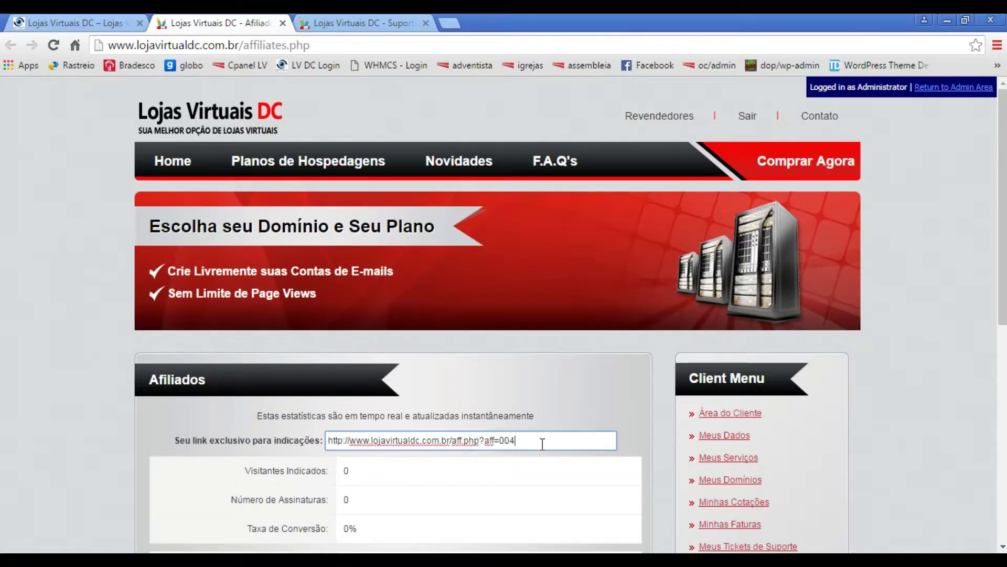
click(89, 24)
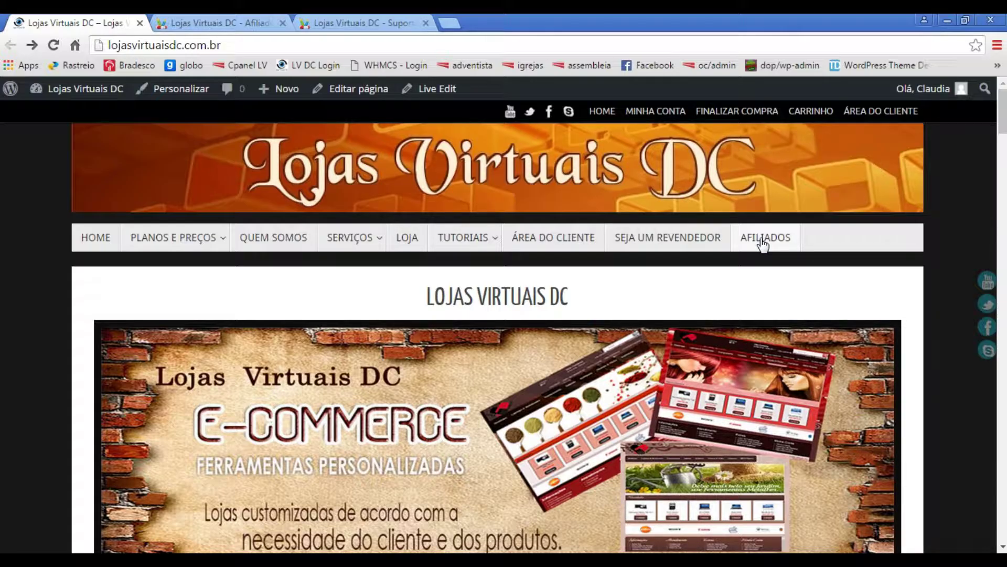
click(763, 240)
drag(541, 442, 312, 449)
key(ctrl+c)
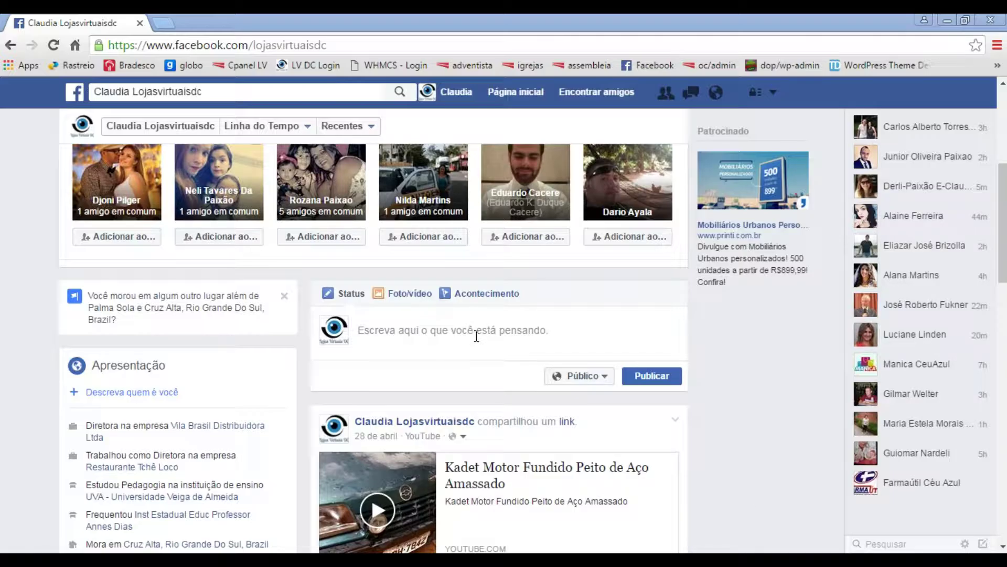
- Paste the referral link into a new post and overwrite it with 'Crie agora mesmo seu BLOG… plataforma proficissional.'
click(477, 335)
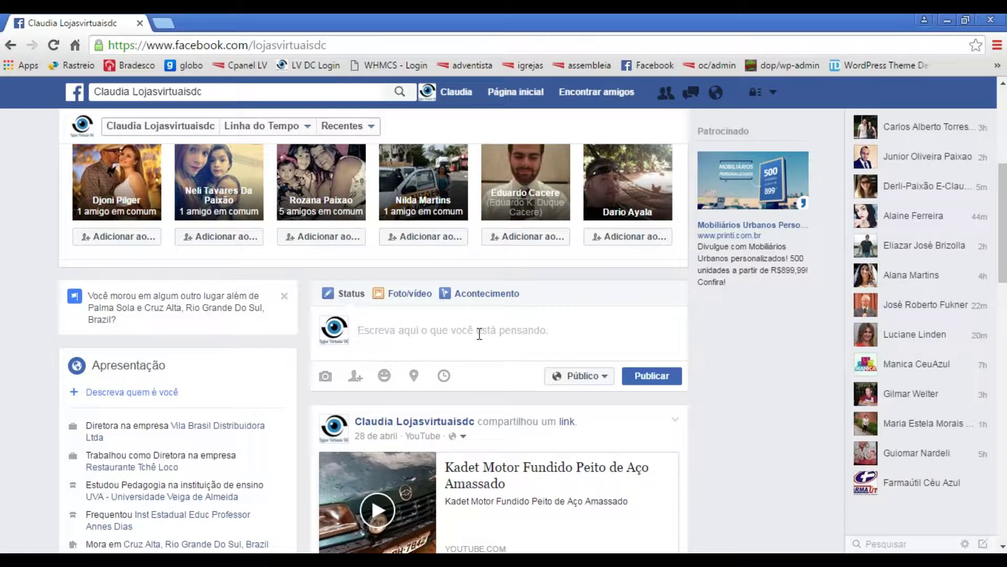
key(ctrl+v)
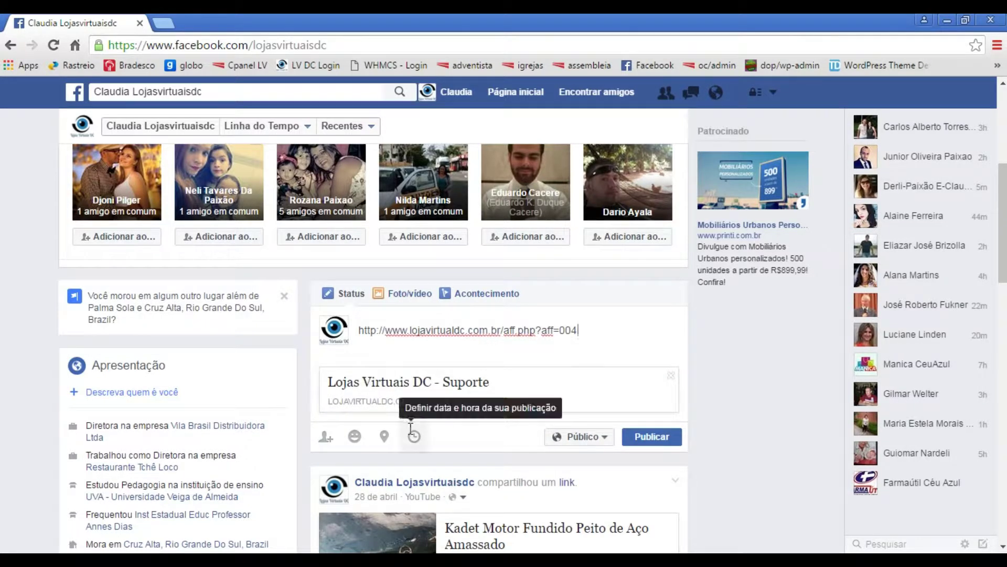
drag(587, 333, 359, 331)
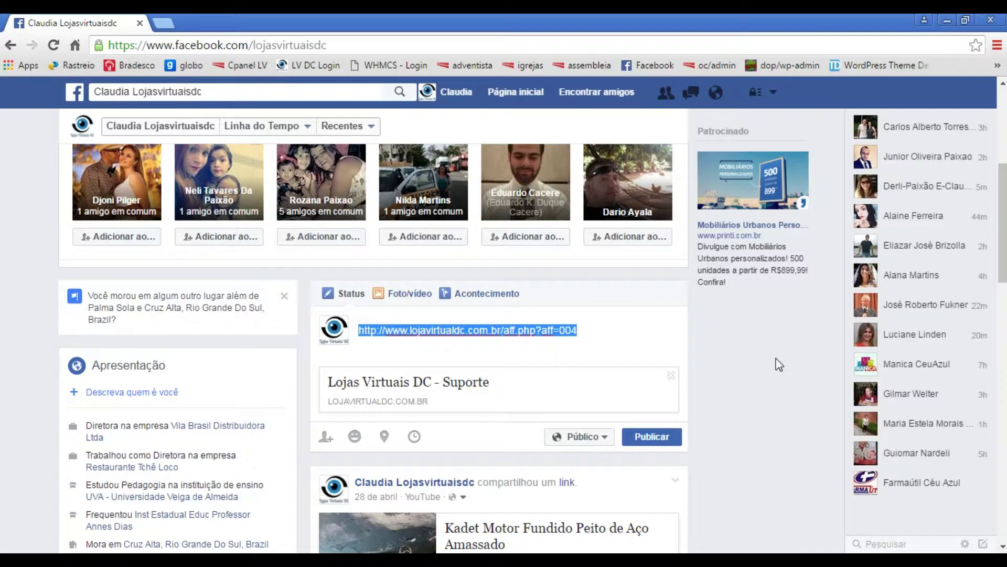
text(Crie )
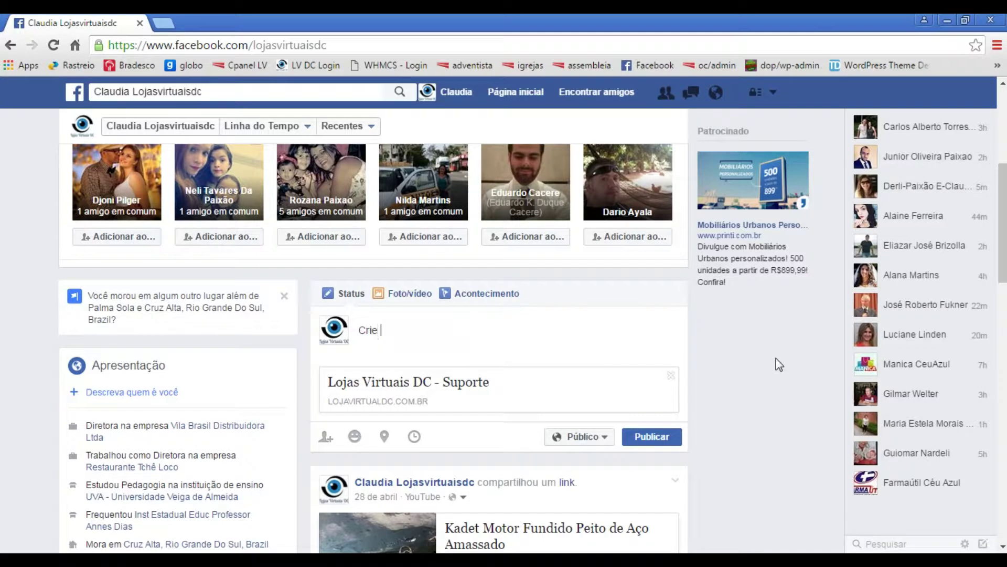
text(agora mesmo seu)
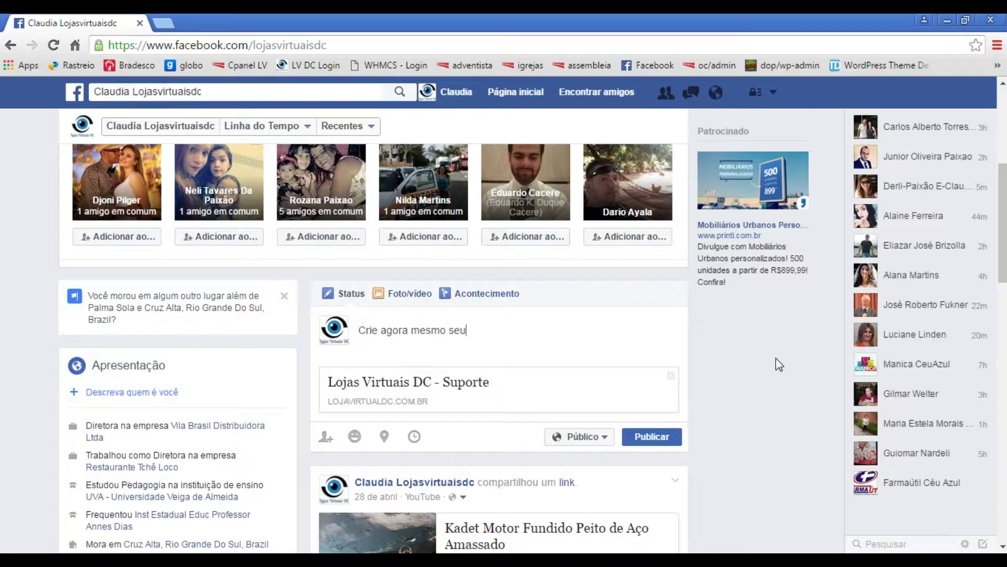
text( BLOG, seu site insti)
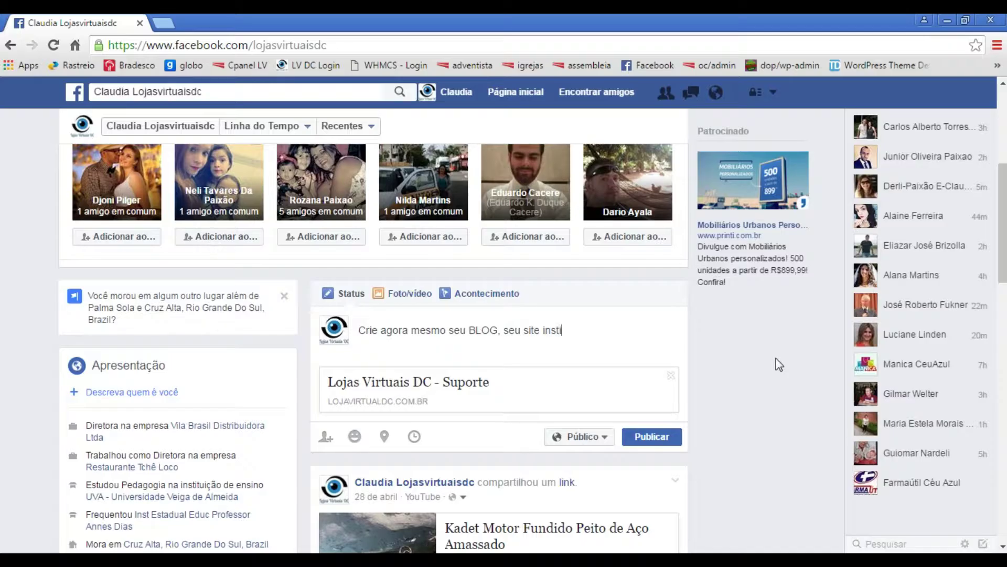
text(tucional,)
key(BackSpace)
key(BackSpace)
text(ou sua Loja Vir)
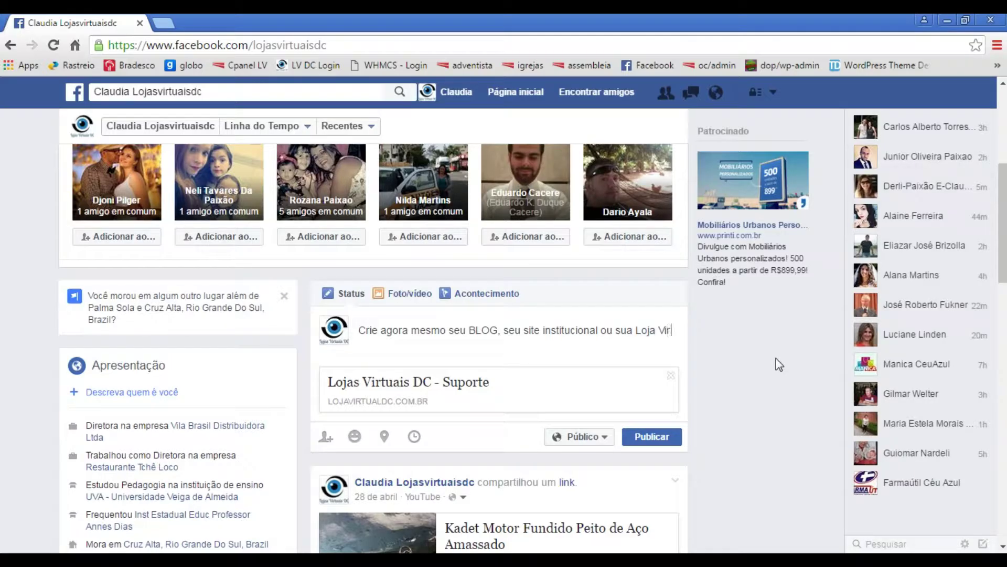
text(tual, em)
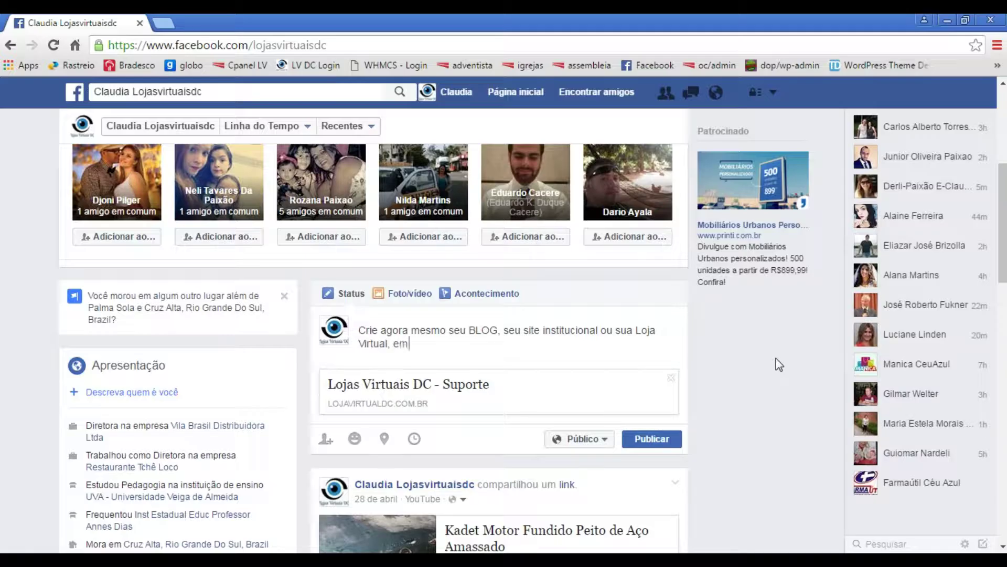
text( uma plataforma pro)
text(fic)
text(issional)
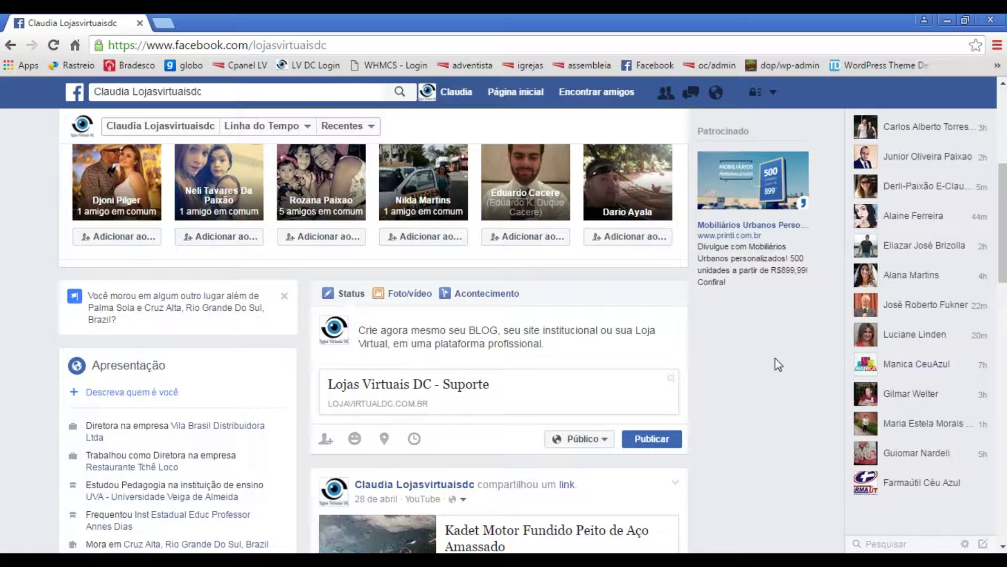
text(.)
- Add the lines 'Saia do anonimato.', 'Comece agora mesmo.' and 'Ganhe Dinheiro enquanto Navega na internet.'
key(Return)
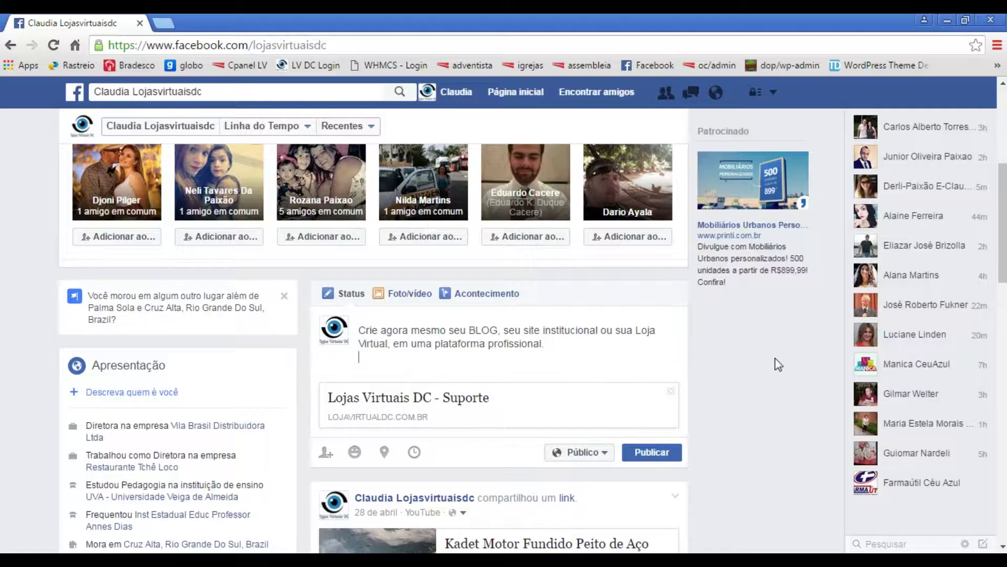
text(Saia do anonimato.)
key(Return)
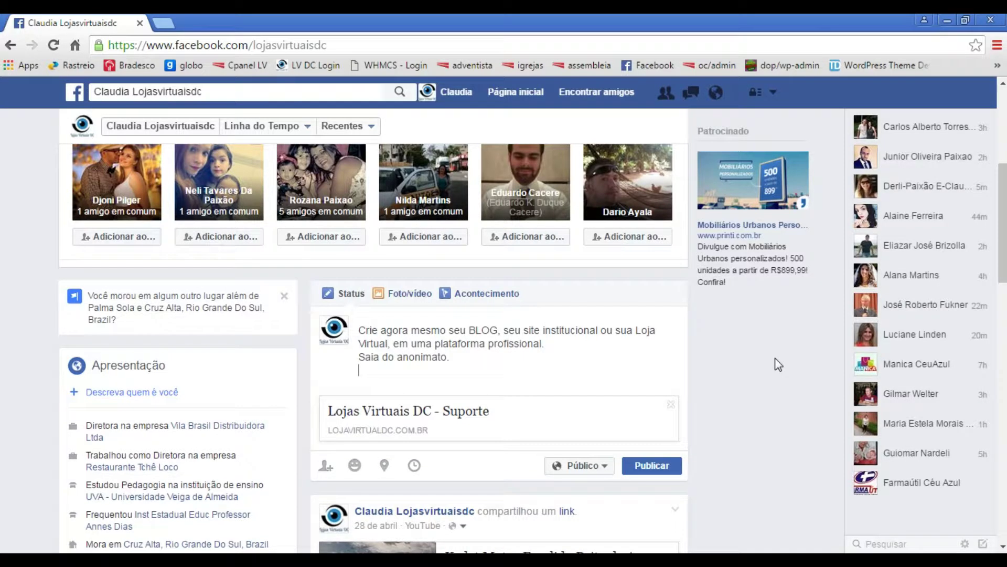
text(Comece agora mesmo.)
key(Return)
text(Ga)
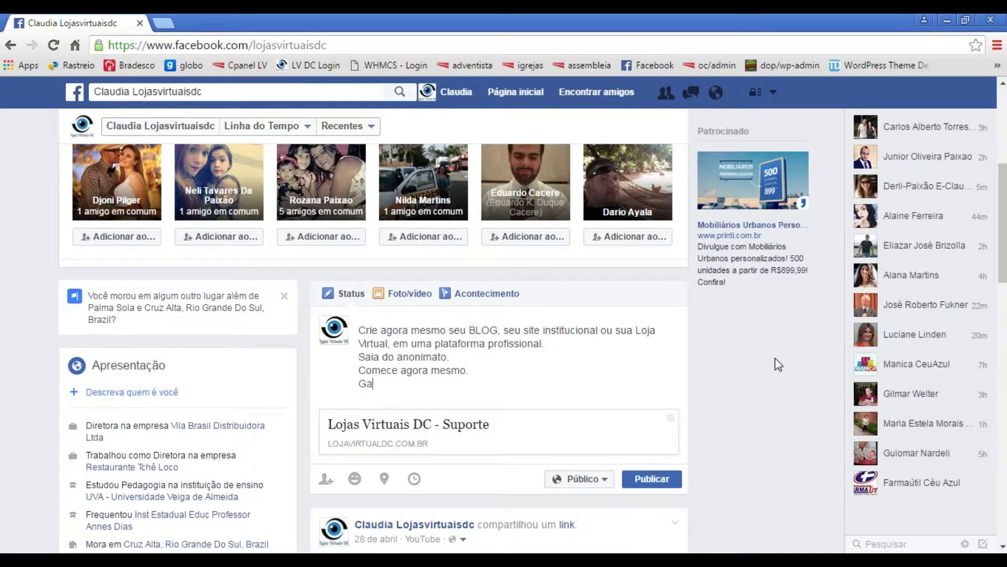
text(nhe Dinheiro enquanto Navega)
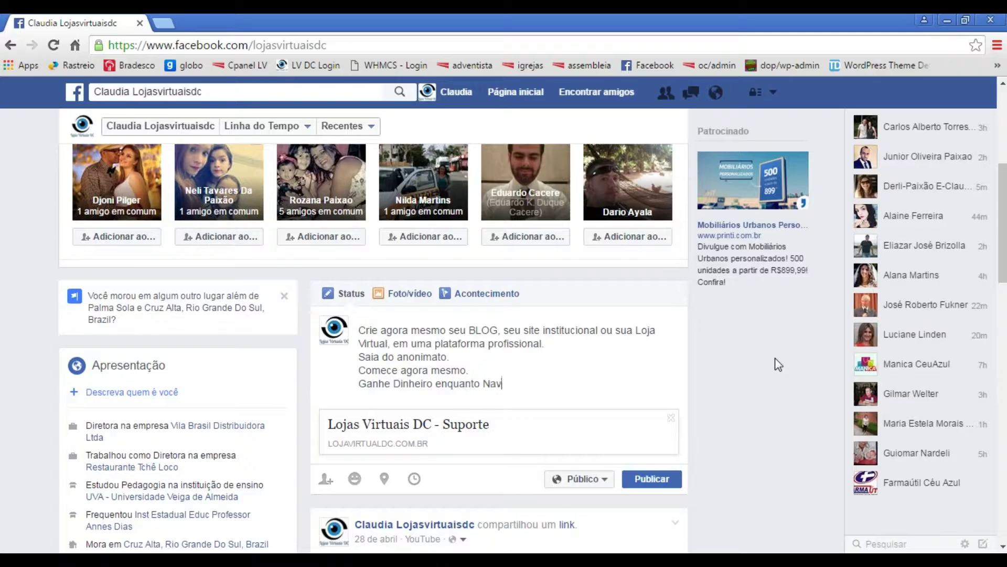
text( na internet.)
- Publish the drafted promotional status with its Lojas Virtuais DC preview using Publicar
click(659, 478)
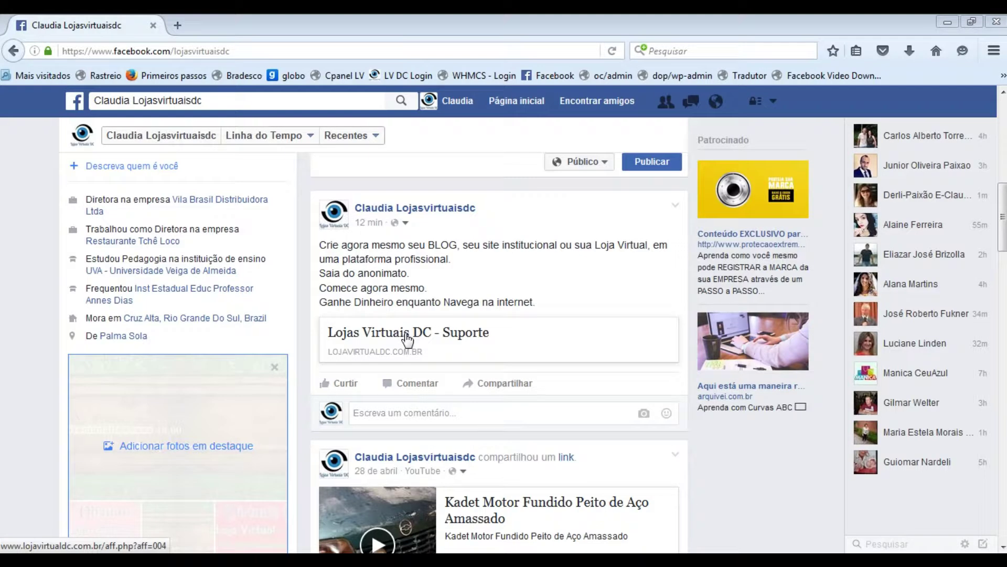
- Follow the post's referral preview to Lojas Virtuais DC and open the 'Faça seu Loguin' client login page
click(407, 339)
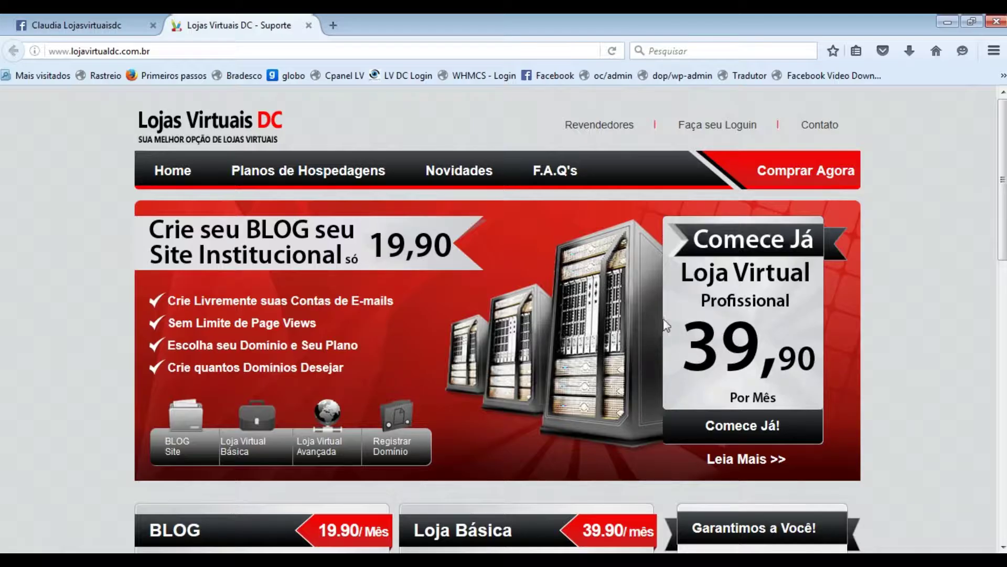
click(740, 127)
scroll(769, 344, down, 3)
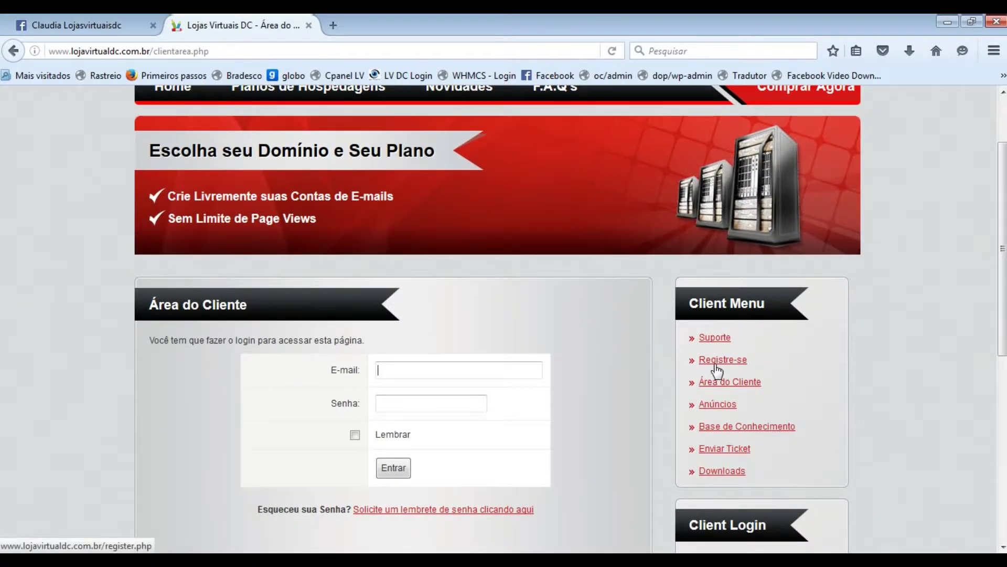
scroll(716, 368, up, 3)
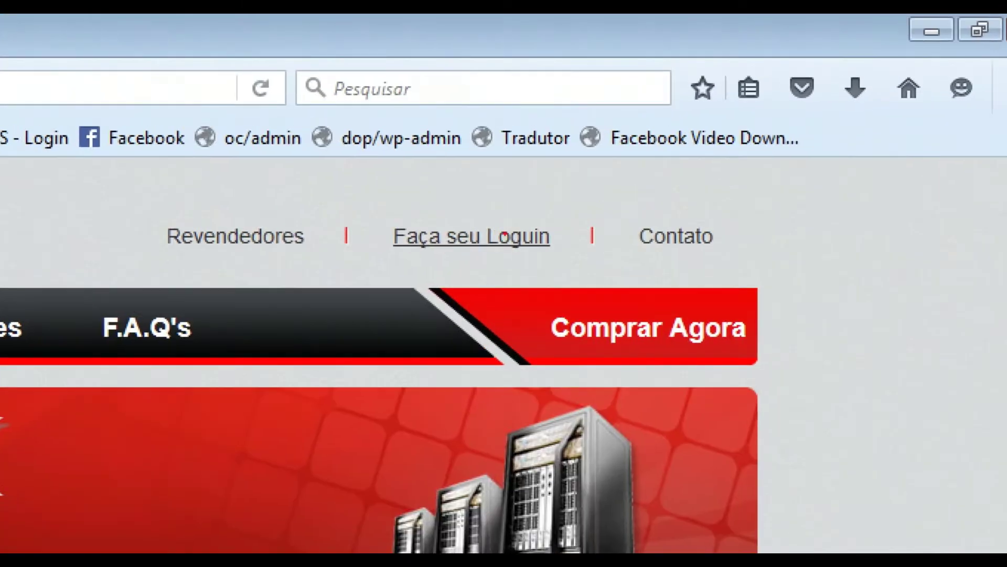
mouse_move(386, 200)
mouse_down()
mouse_move(522, 264)
mouse_move(567, 271)
mouse_up()
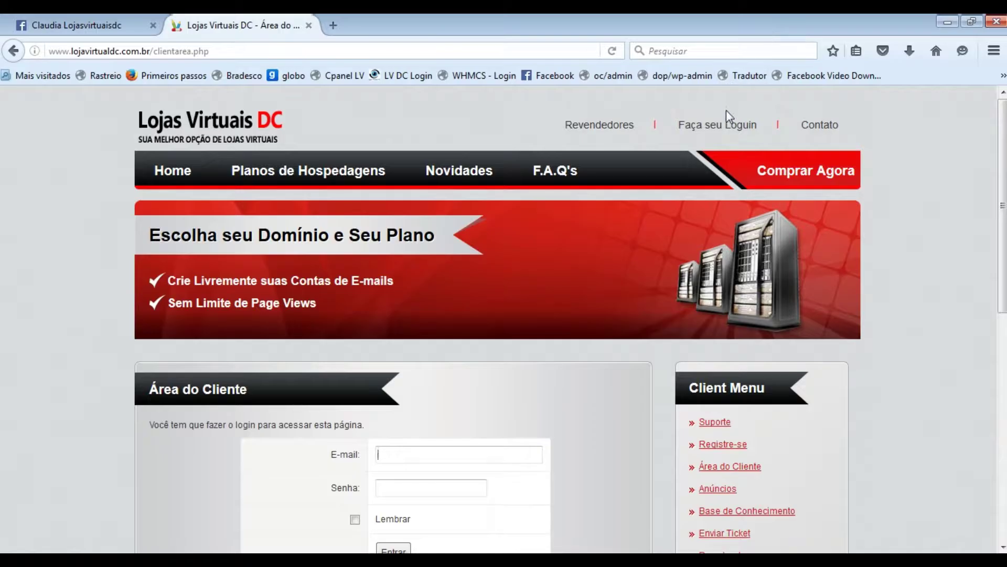
click(721, 124)
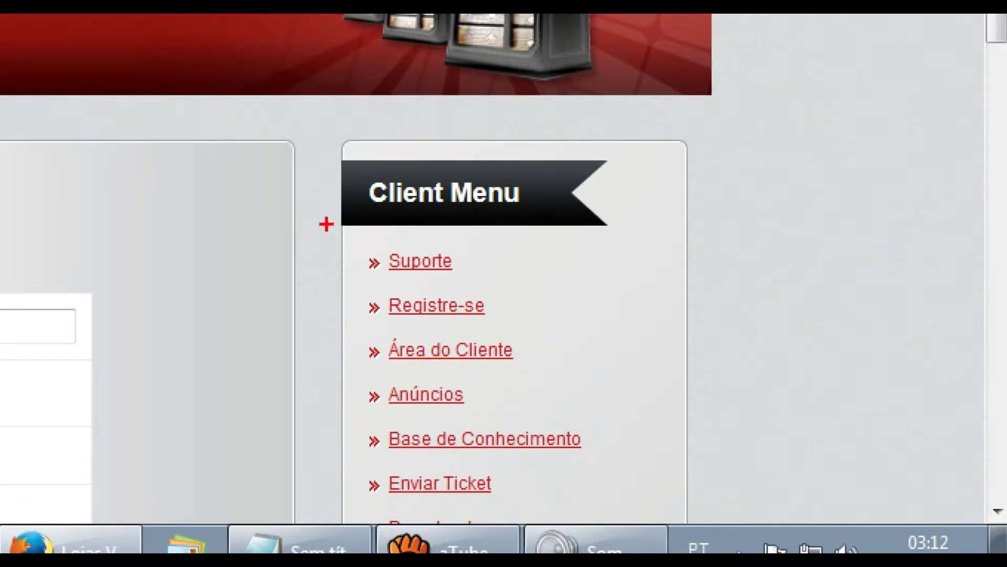
- Highlight the Registre-se link in the Client Menu and open the new-account form
mouse_move(342, 279)
mouse_down()
mouse_move(481, 353)
mouse_move(540, 328)
mouse_up()
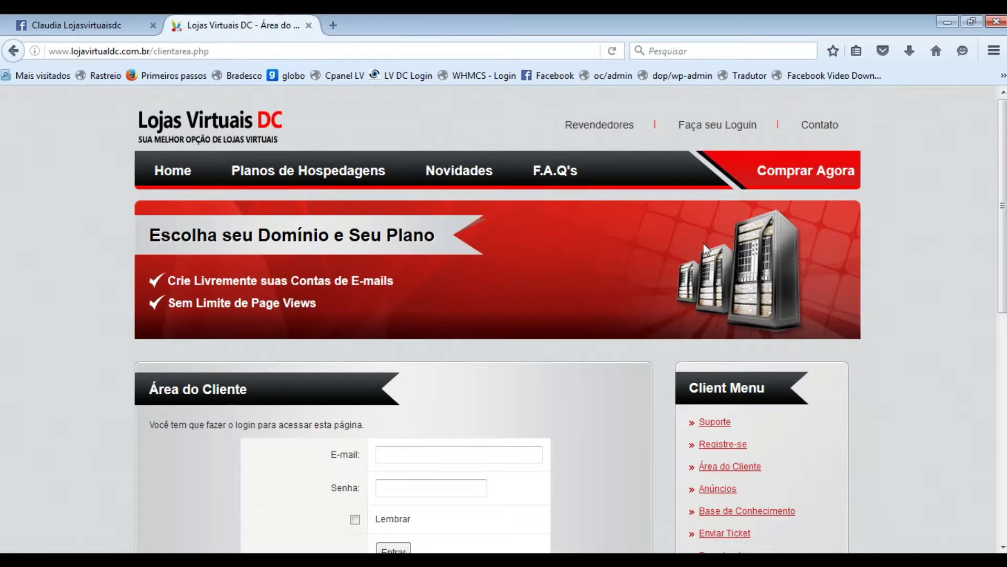
click(722, 445)
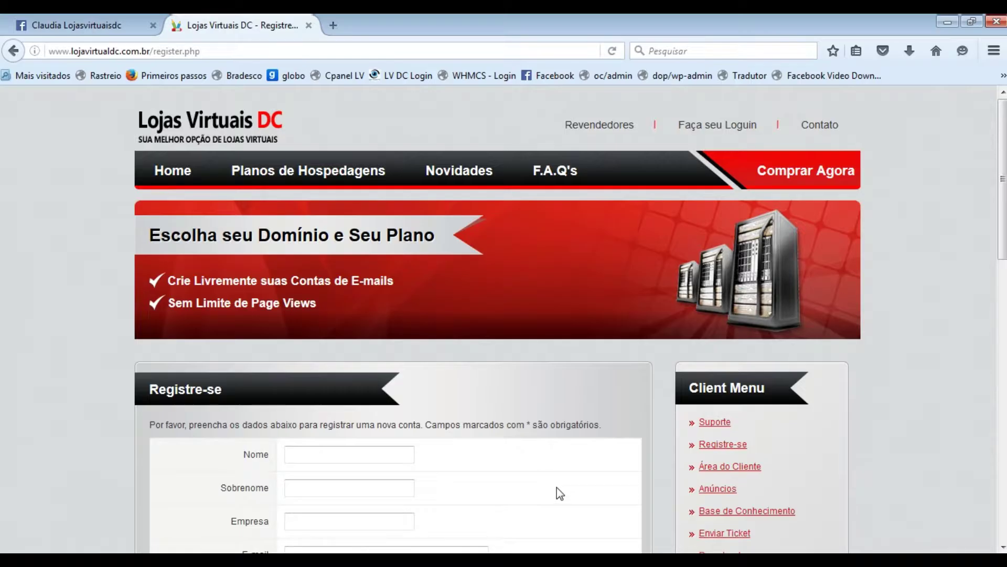
- Enter the new client's first name and surname, and company 'Particular'
click(351, 455)
text(Client3e)
text(e)
key(Tab)
text(Novo)
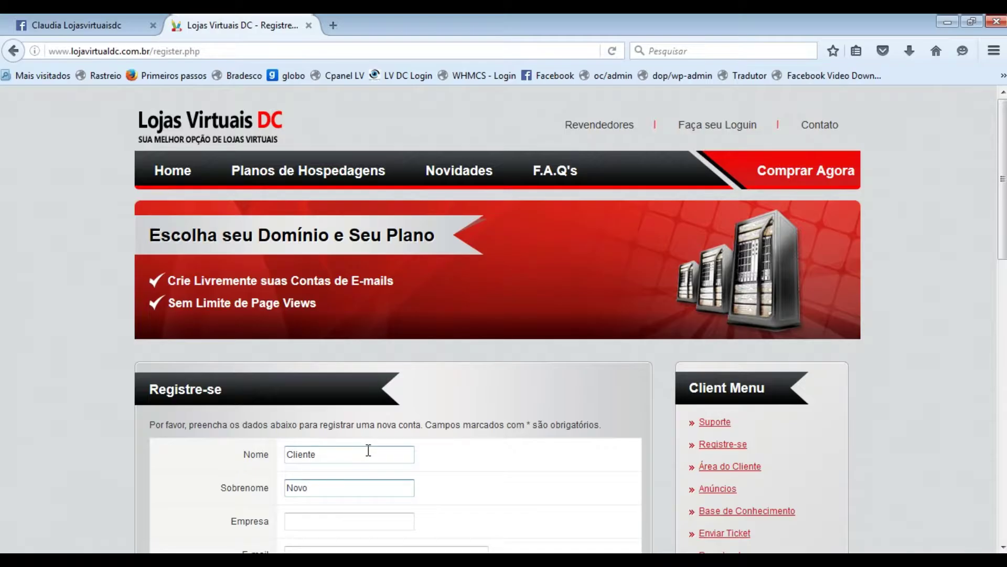
scroll(368, 452, down, 5)
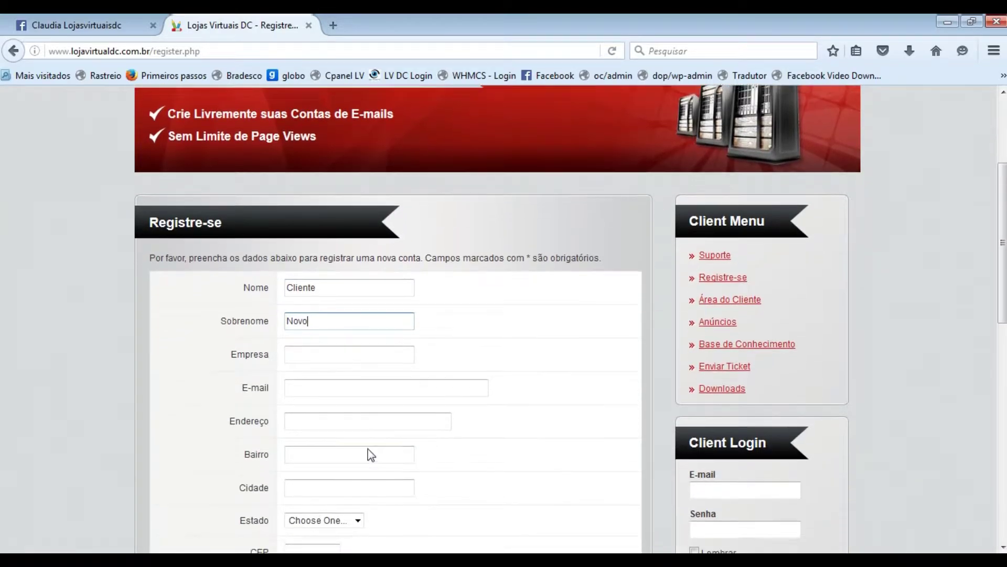
click(316, 353)
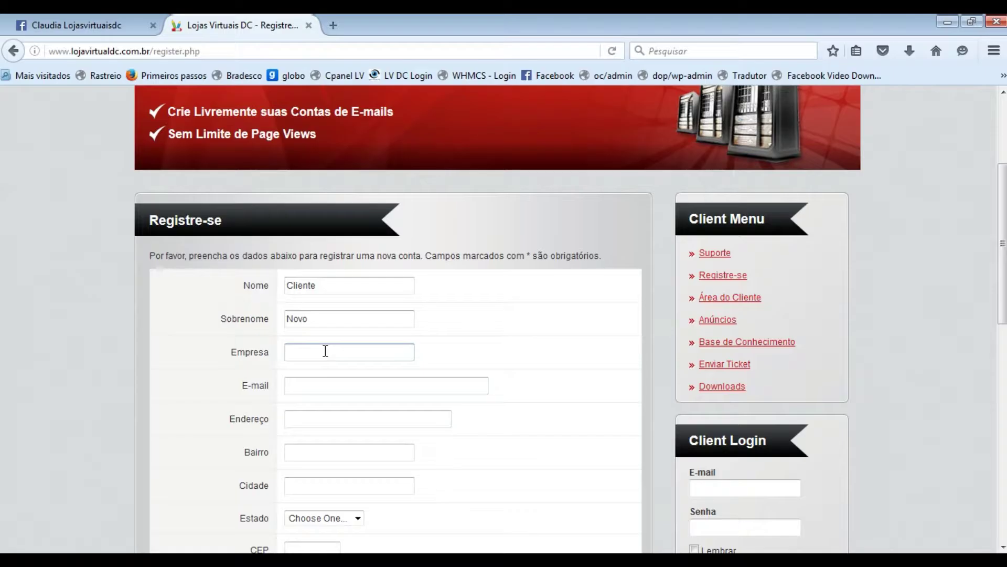
text(Particular)
- Paste the new client's e-mail address into the E-mail field
click(342, 387)
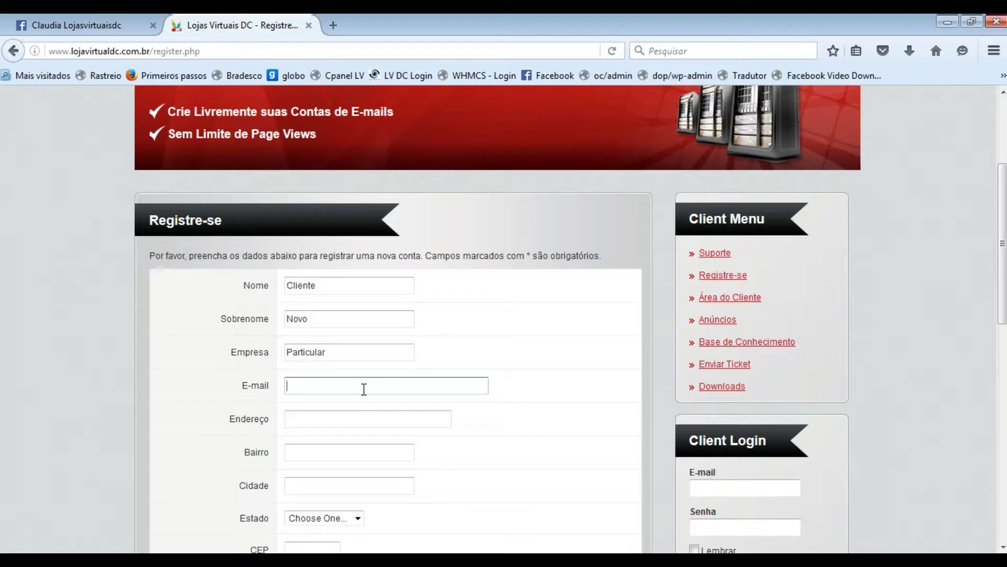
key(F7)
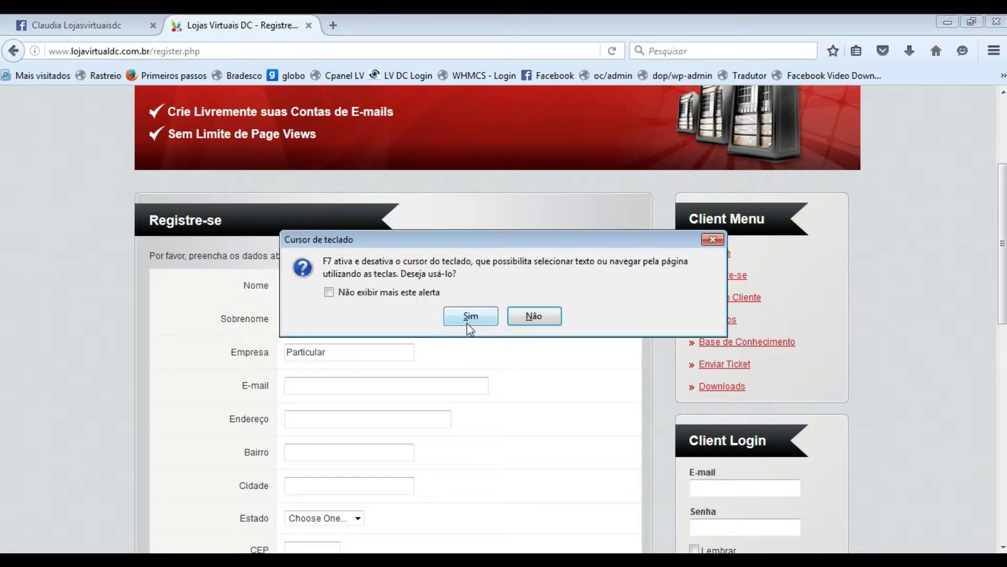
click(470, 318)
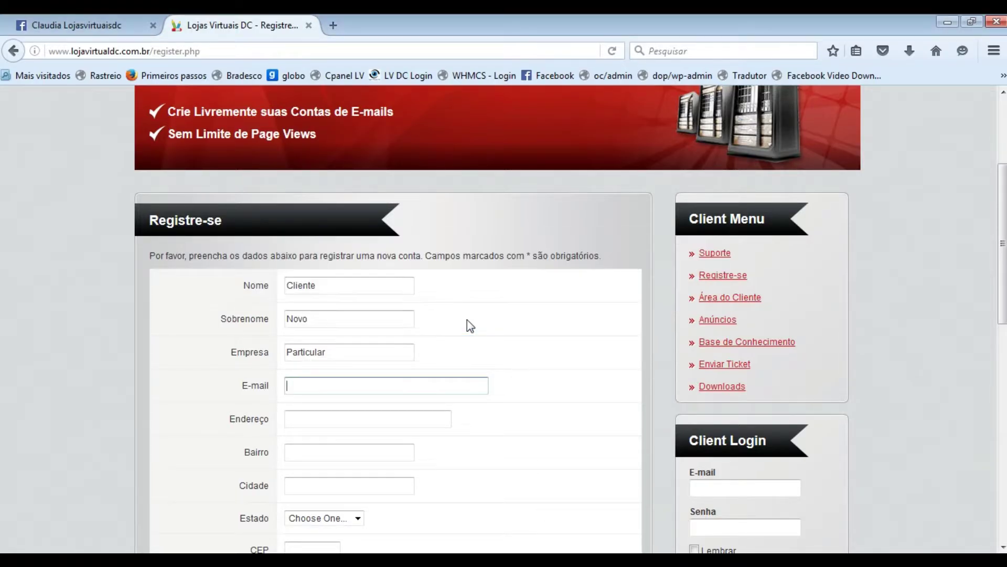
click(328, 386)
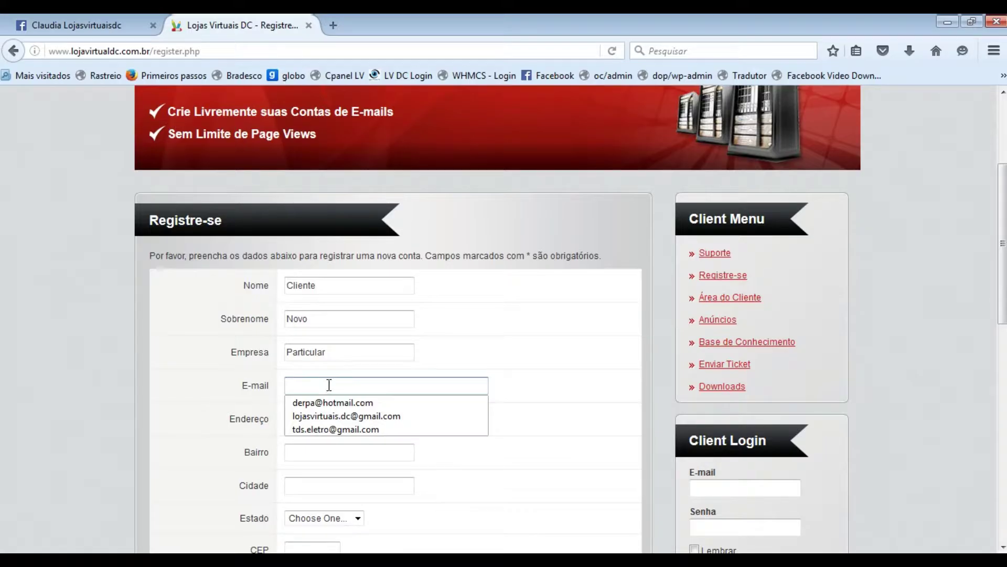
key(ctrl+v)
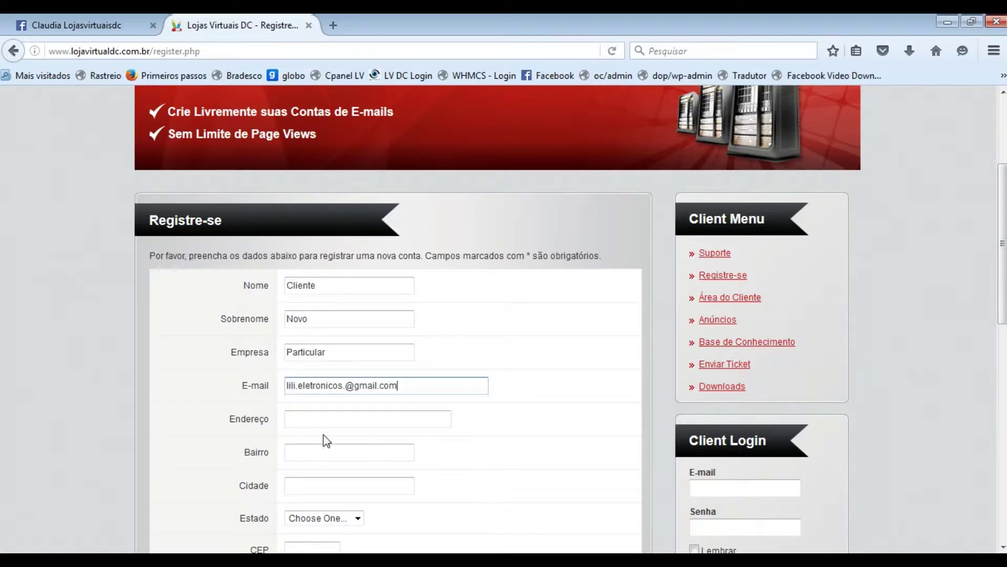
- Fill in the client's street address, Bairro and Cidade fields
click(338, 419)
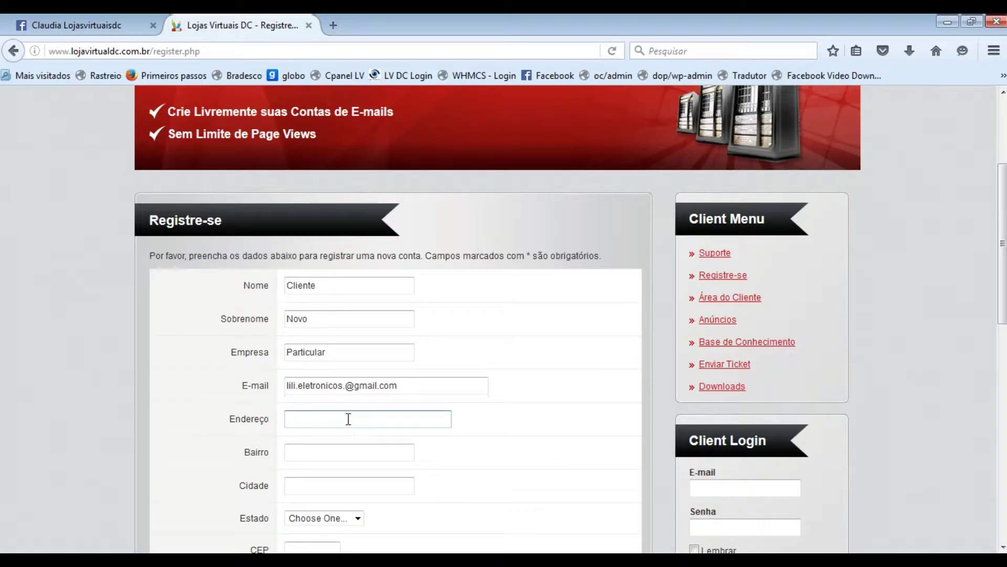
click(318, 450)
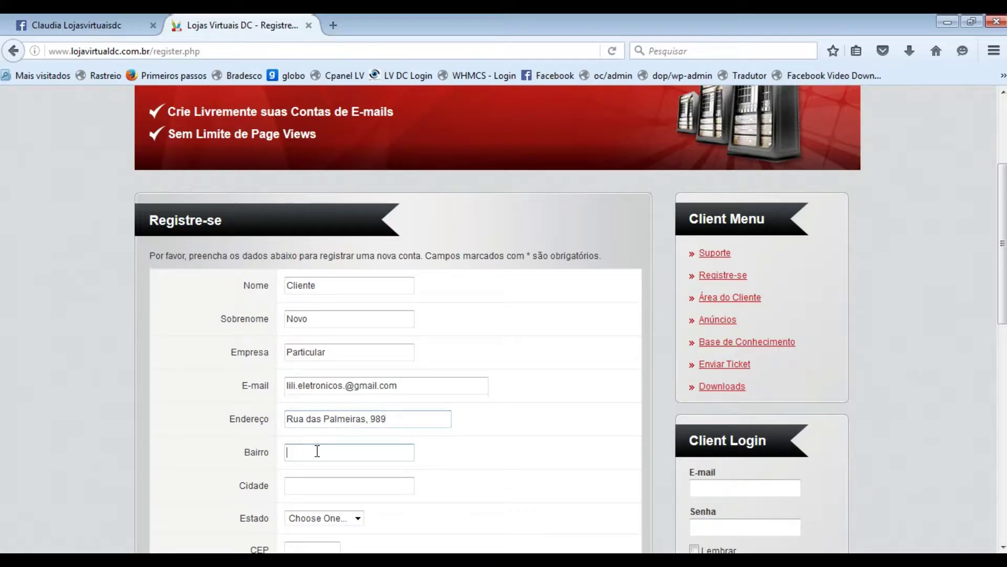
text(Morumbi)
click(338, 482)
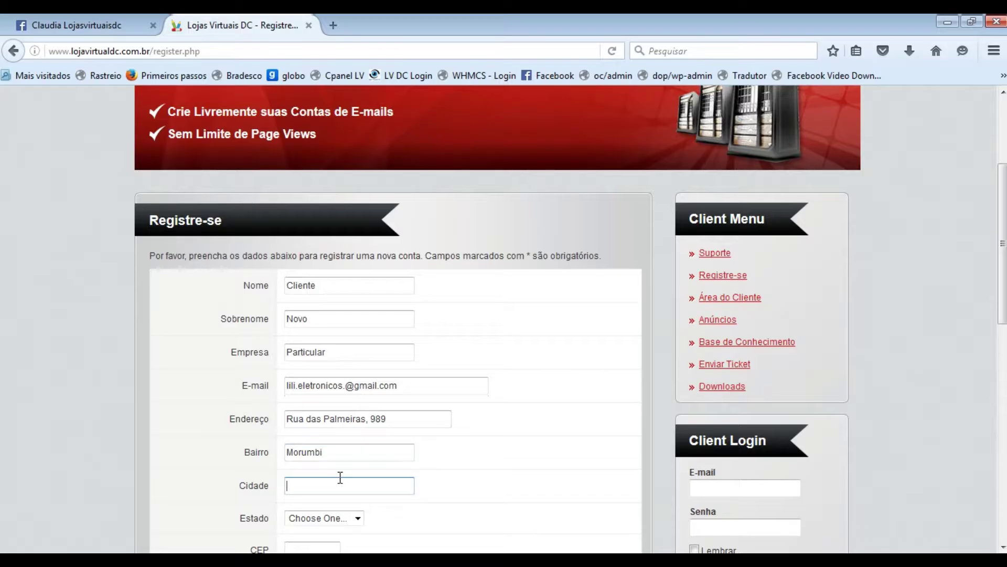
text(Das Neves)
- Choose state PR, then enter the client's CEP postal code and Telefone number
click(331, 519)
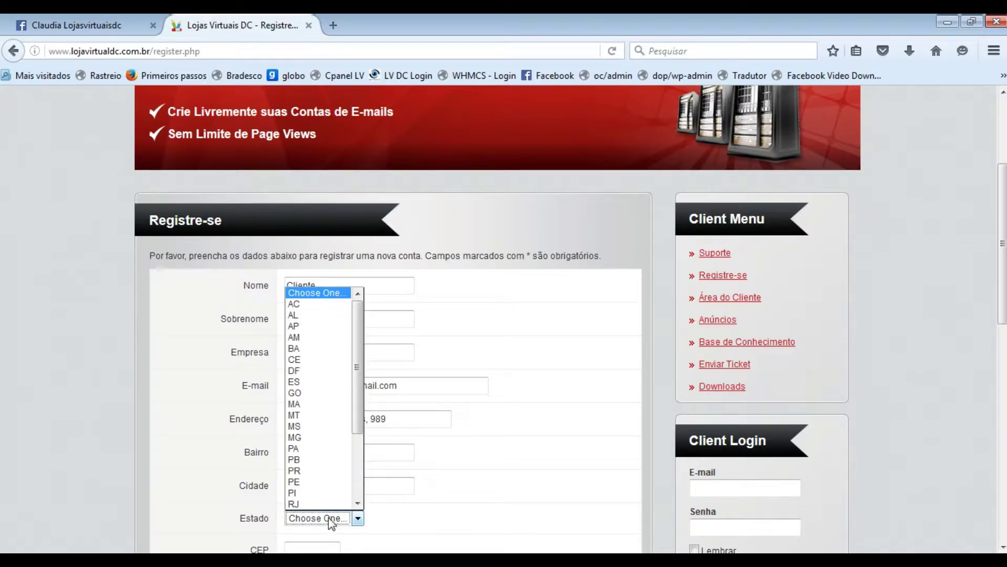
click(297, 474)
scroll(388, 472, down, 3)
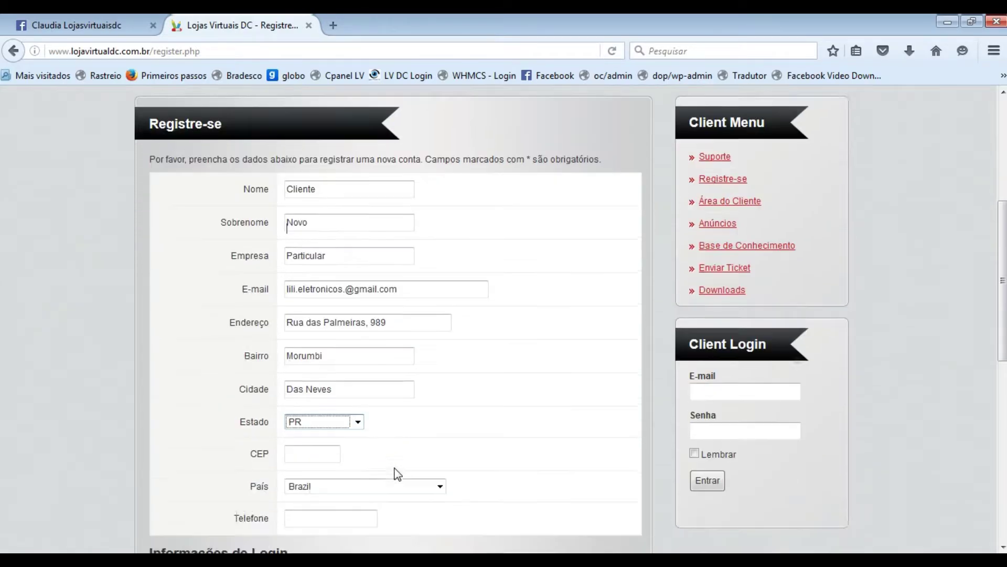
click(319, 382)
text(8/58)
drag(319, 382, 225, 362)
text(85840000)
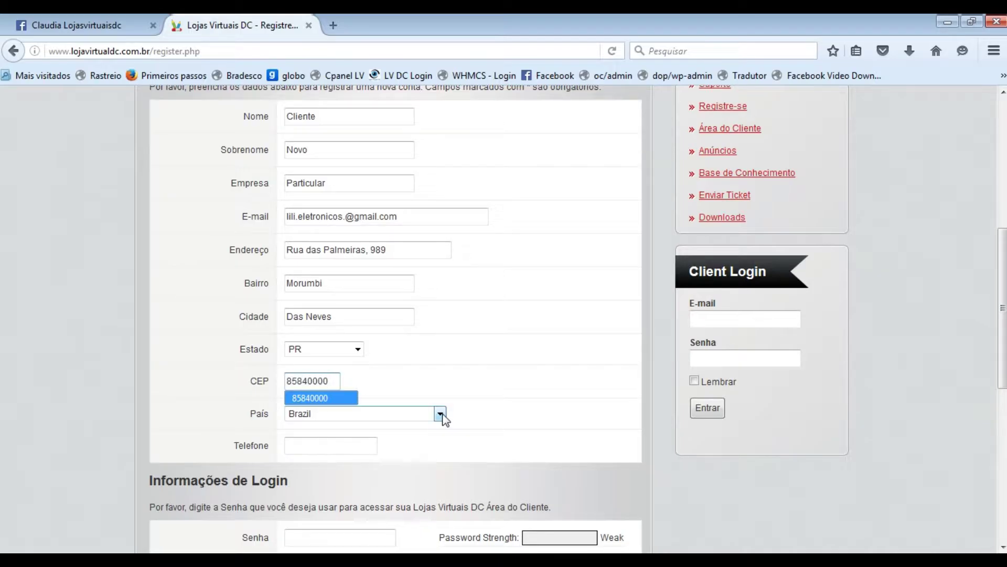
click(457, 389)
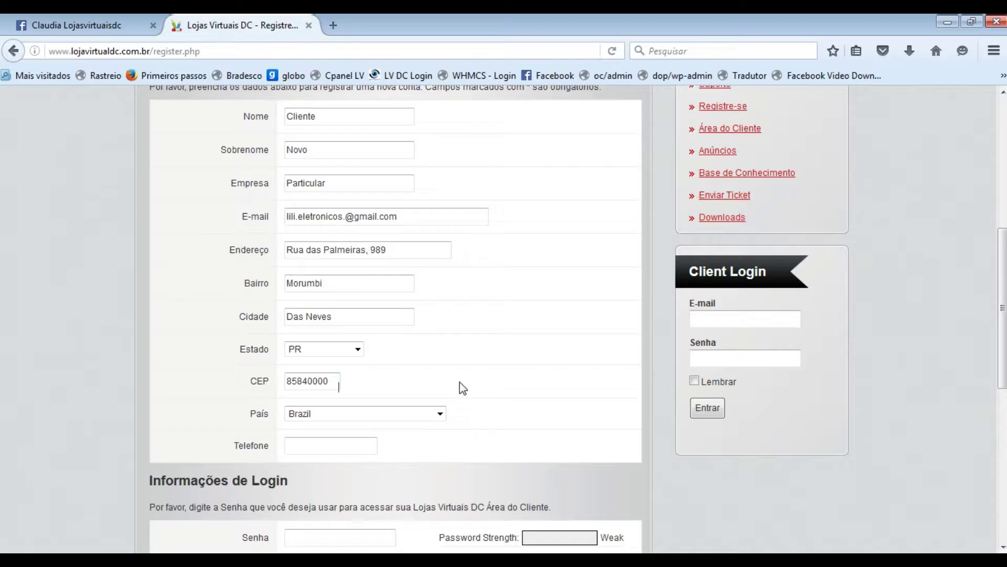
click(345, 448)
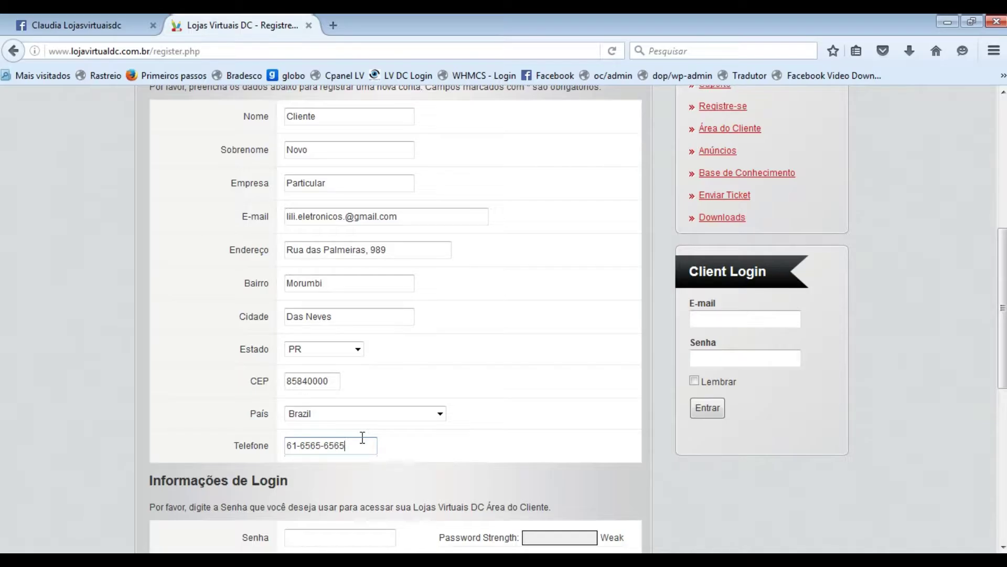
- Enter and confirm the account password, type the spam-check characters, and submit the registration
scroll(426, 440, down, 5)
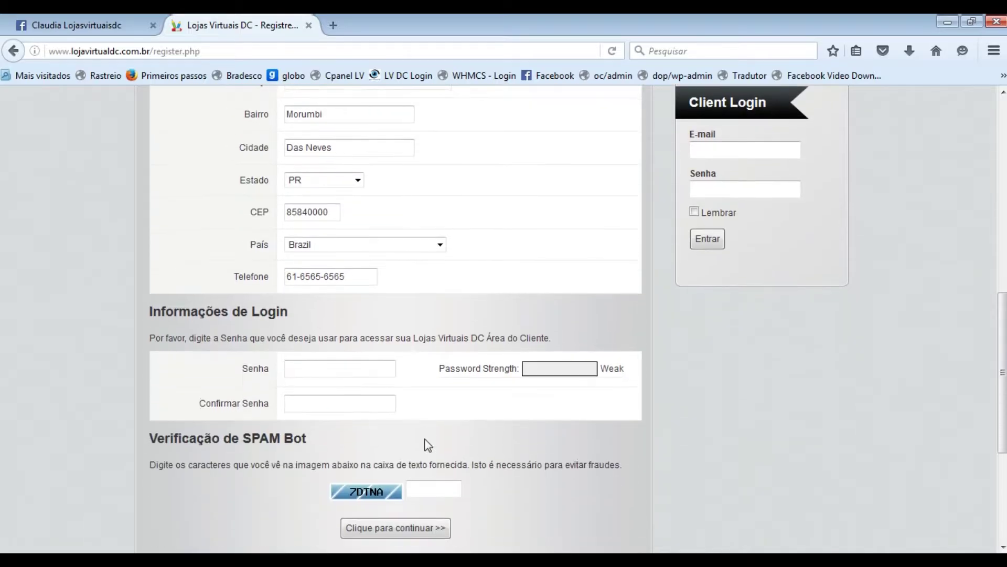
click(318, 373)
text(•••••)
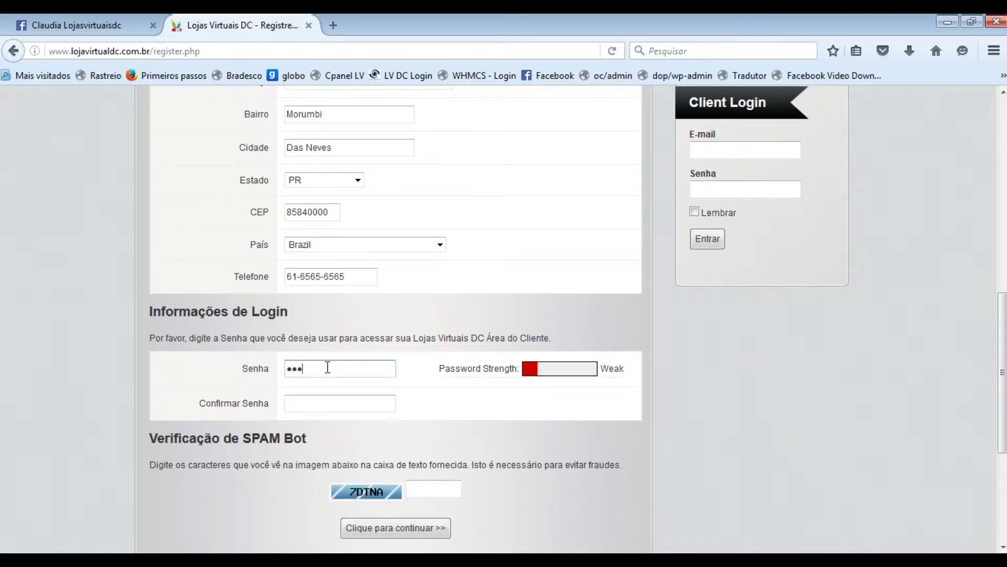
text(•)
click(311, 404)
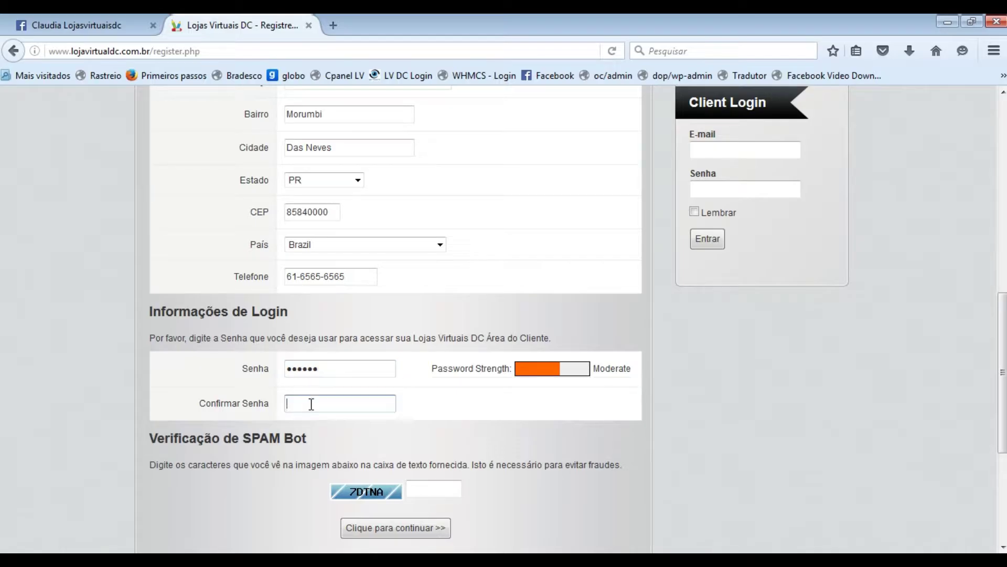
text(••••••)
click(447, 485)
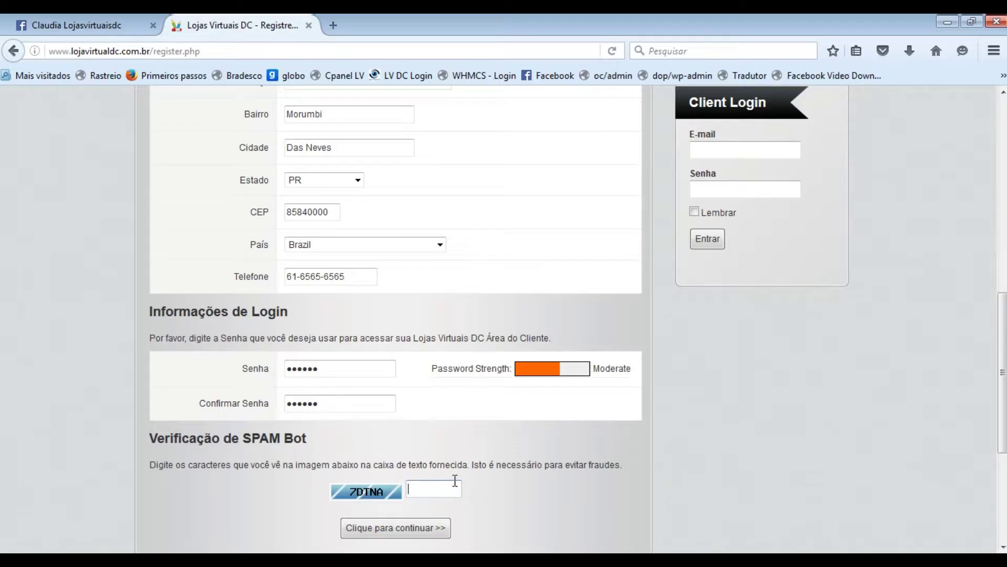
text(7dt)
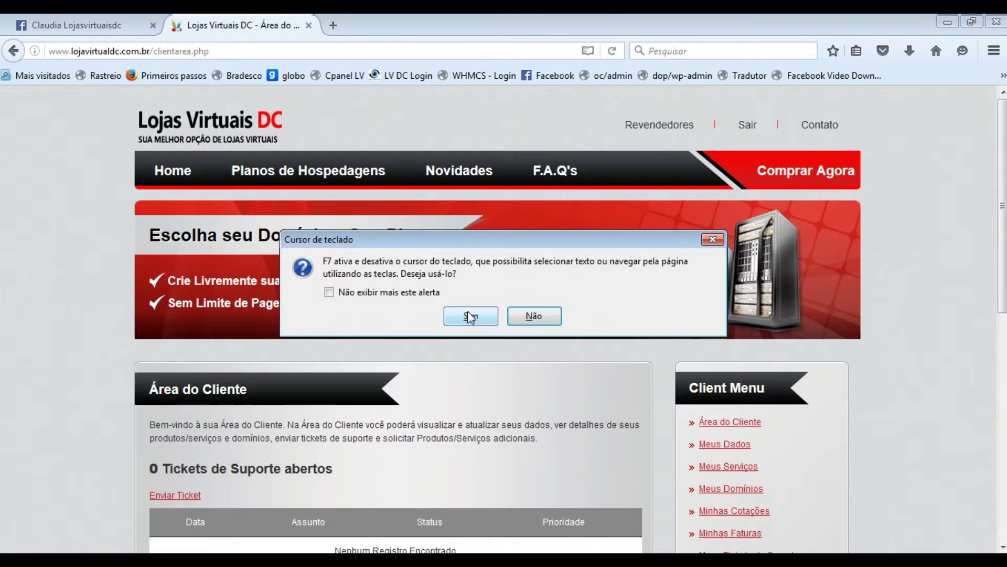
click(532, 315)
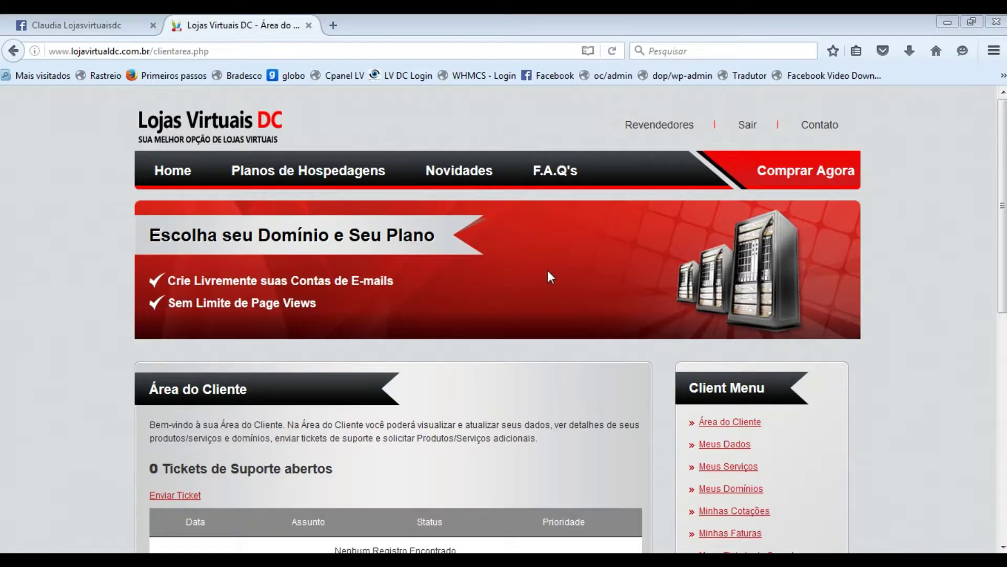
scroll(548, 270, down, 3)
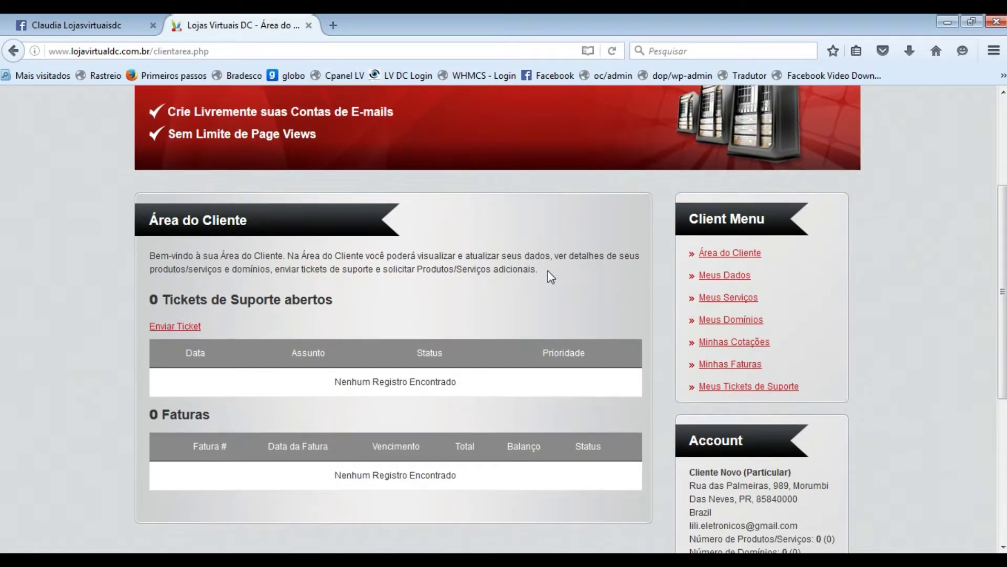
scroll(548, 270, up, 3)
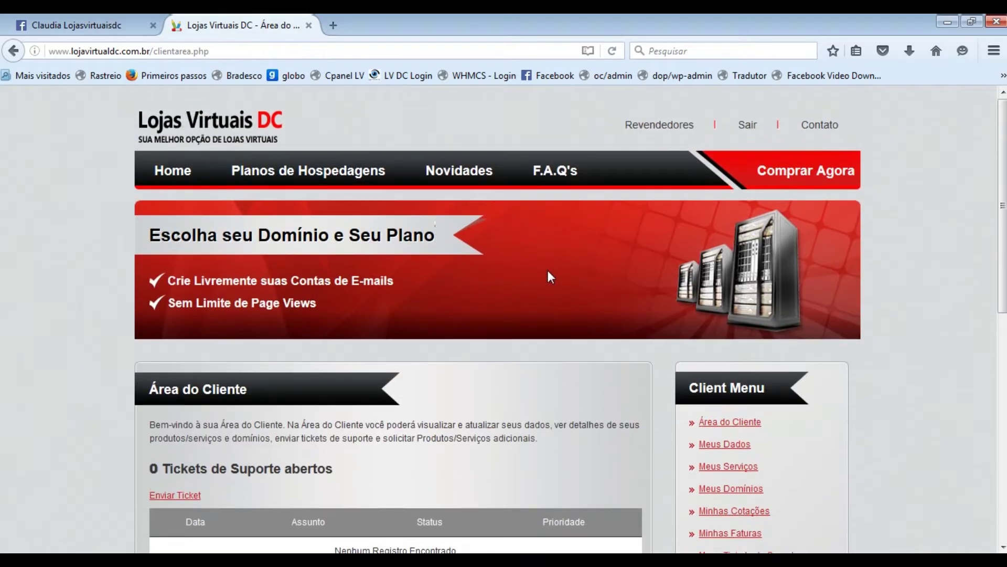
- Open Planos de Hospedagens and compare BLOG 19.90, Loja Básica 39.90 and Avançada 49.90
click(279, 175)
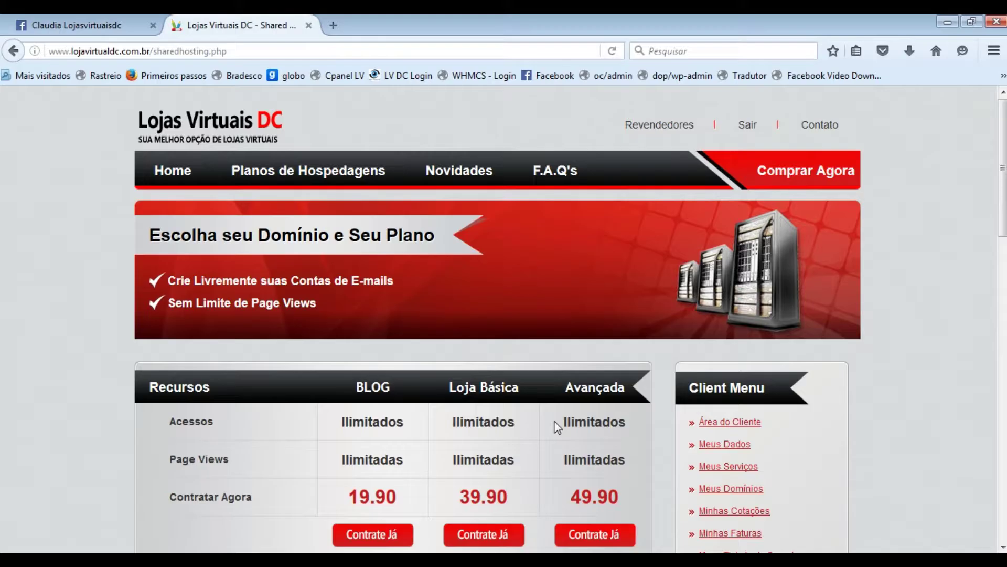
scroll(557, 427, down, 8)
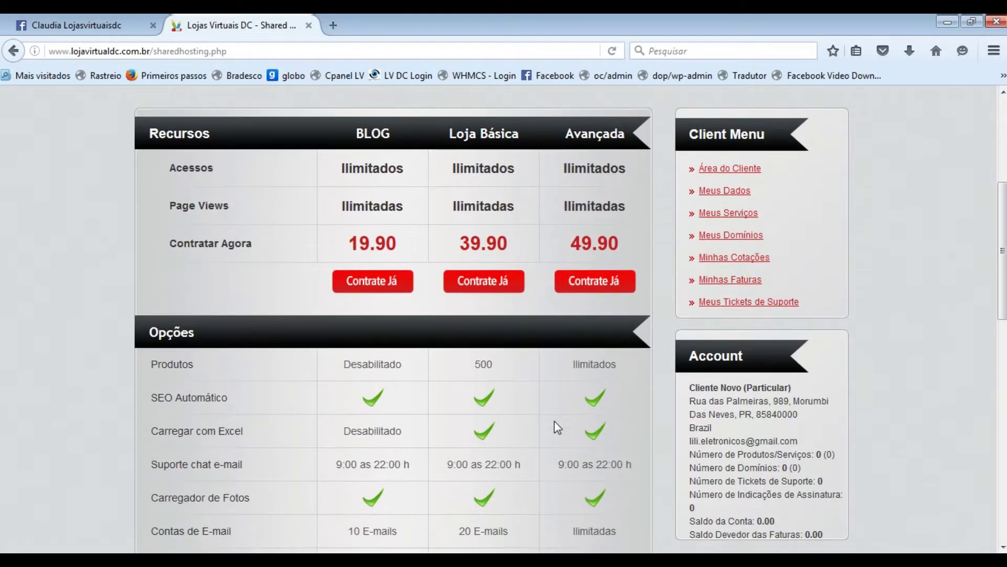
scroll(557, 427, down, 6)
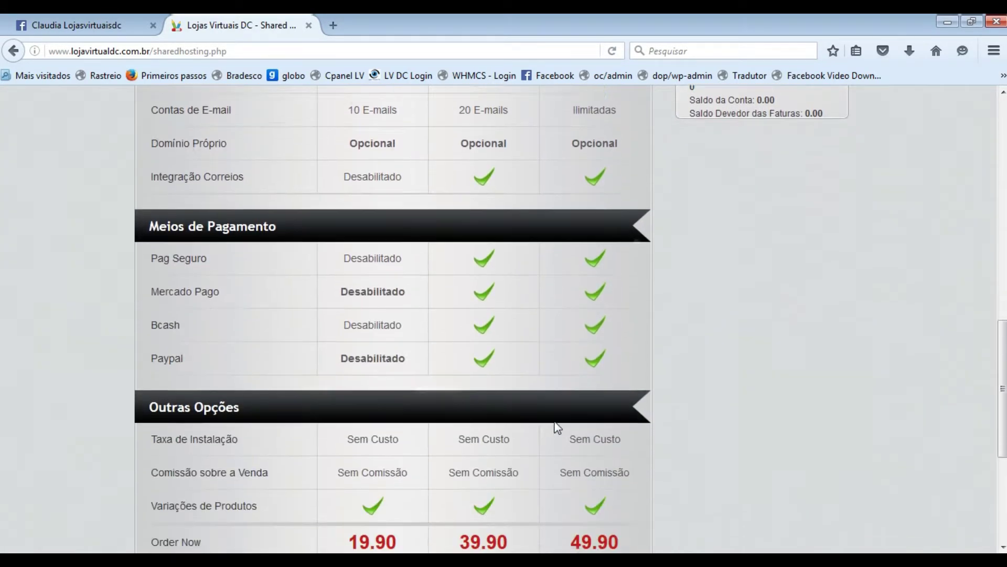
scroll(557, 427, down, 3)
scroll(556, 425, up, 18)
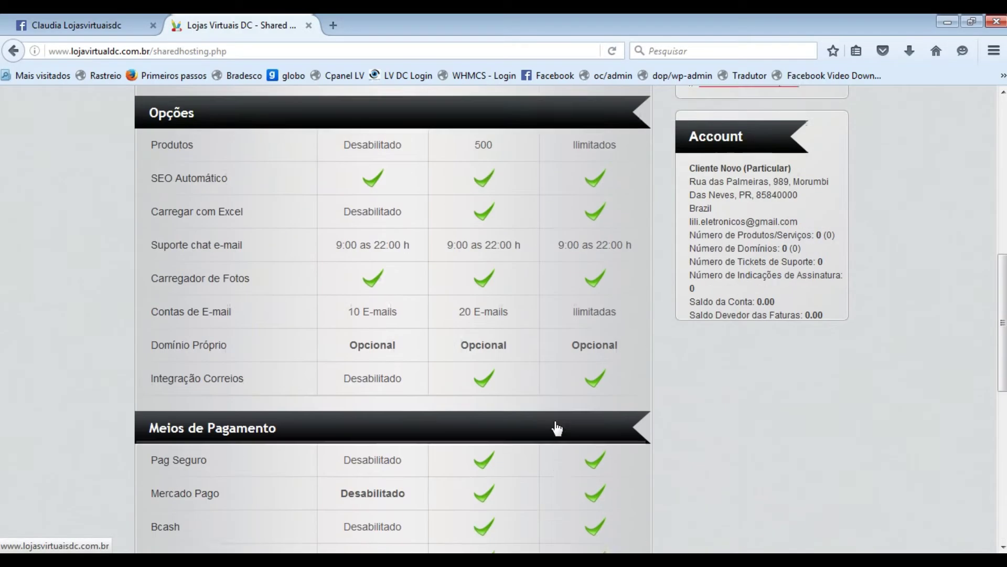
scroll(557, 428, up, 1)
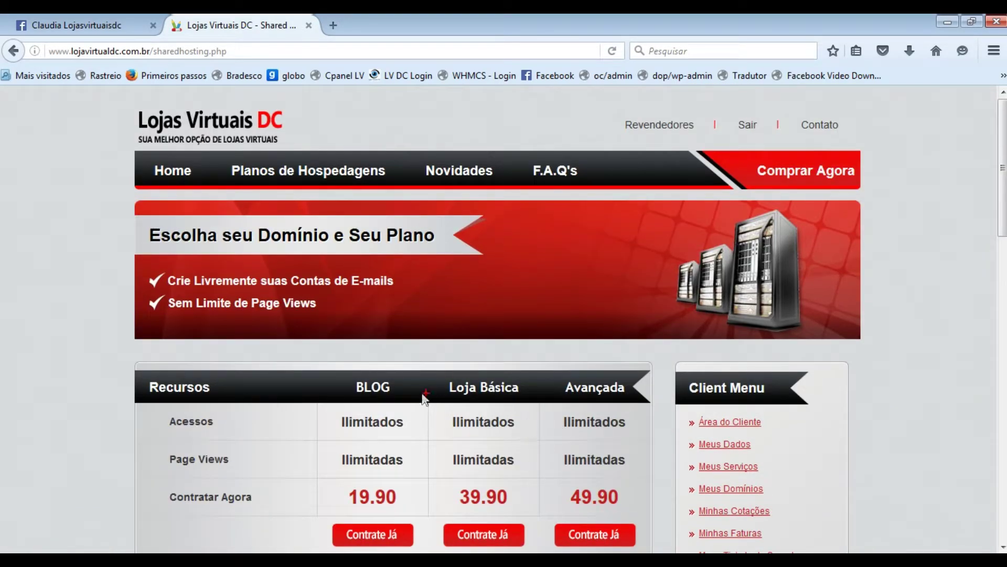
mouse_move(334, 373)
mouse_down()
mouse_move(380, 397)
mouse_move(518, 407)
mouse_up()
drag(546, 376, 635, 407)
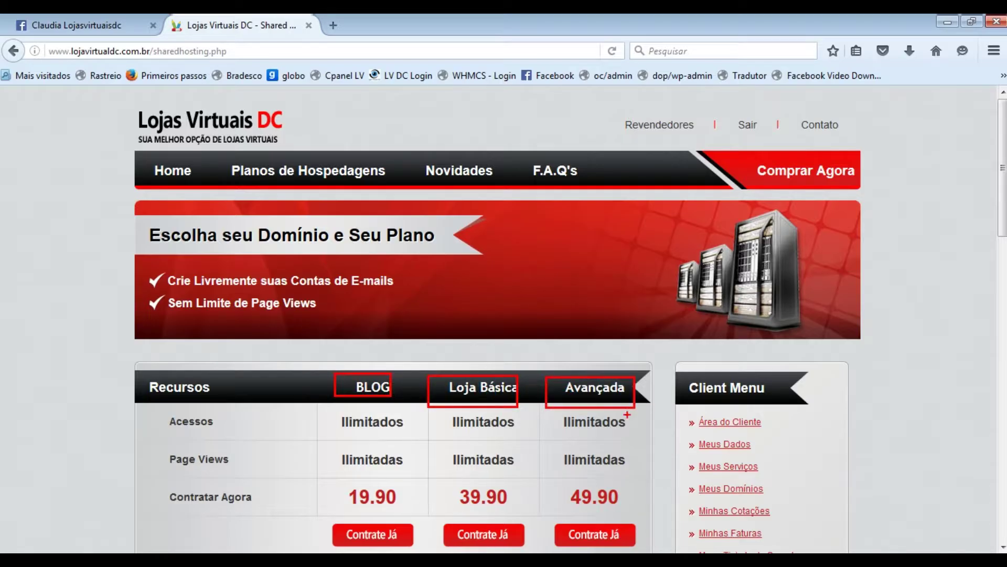
drag(337, 479, 414, 508)
mouse_move(449, 479)
mouse_down()
mouse_move(466, 500)
mouse_move(505, 510)
mouse_move(624, 513)
mouse_up()
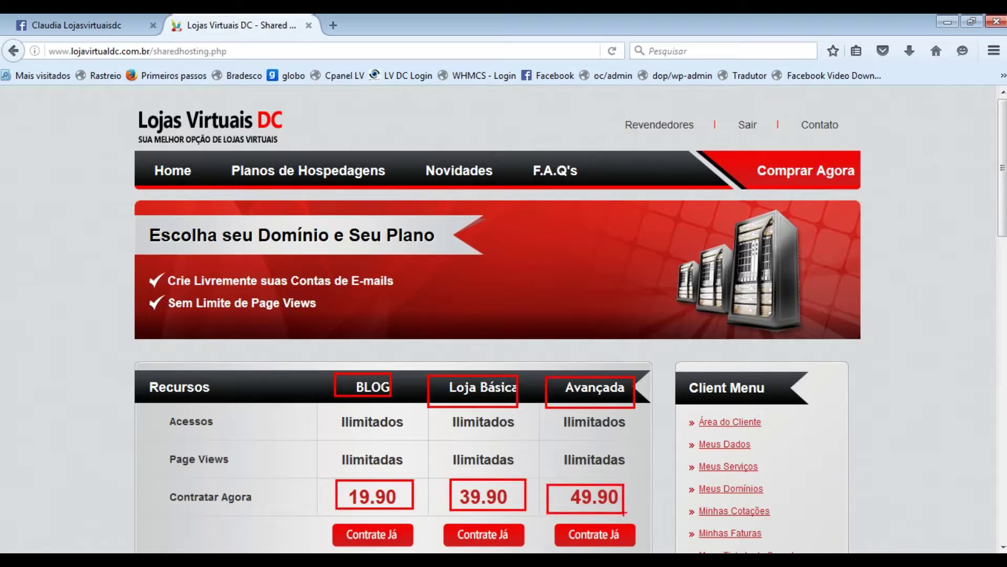
key(Escape)
scroll(510, 423, down, 10)
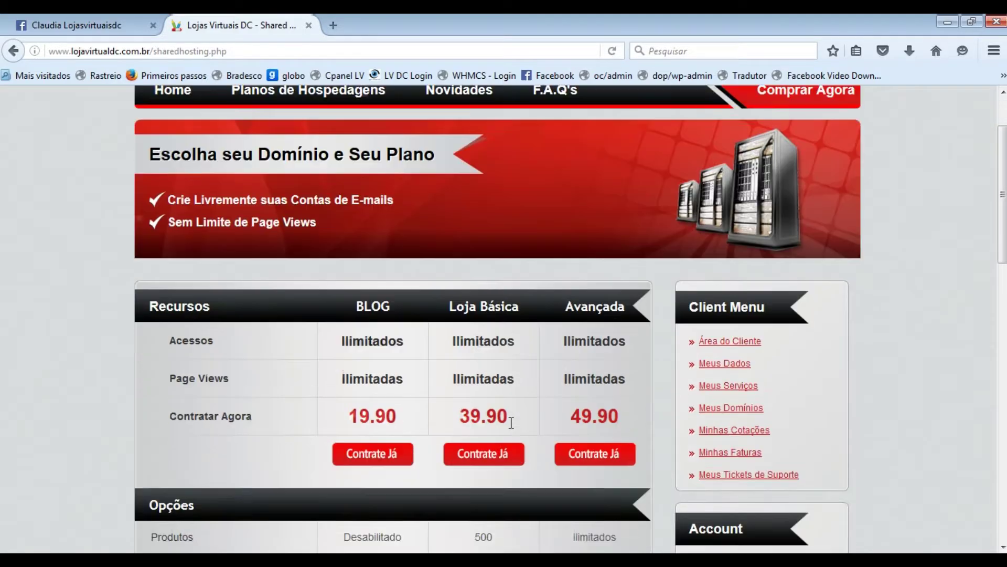
scroll(253, 350, down, 5)
scroll(252, 353, down, 3)
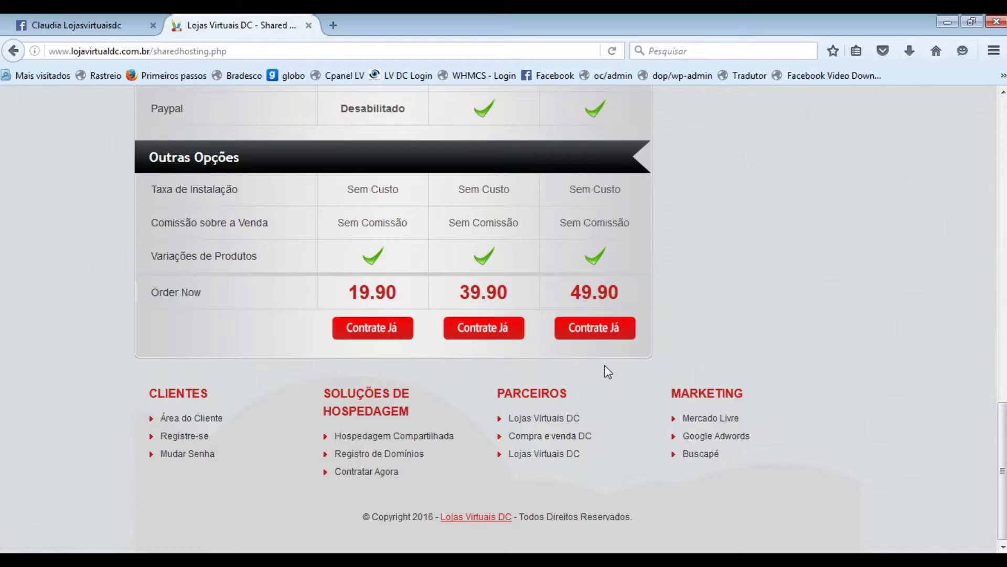
- Order the Avançada plan via Contrate Já and review the cart's Passo 1 domain options
click(601, 331)
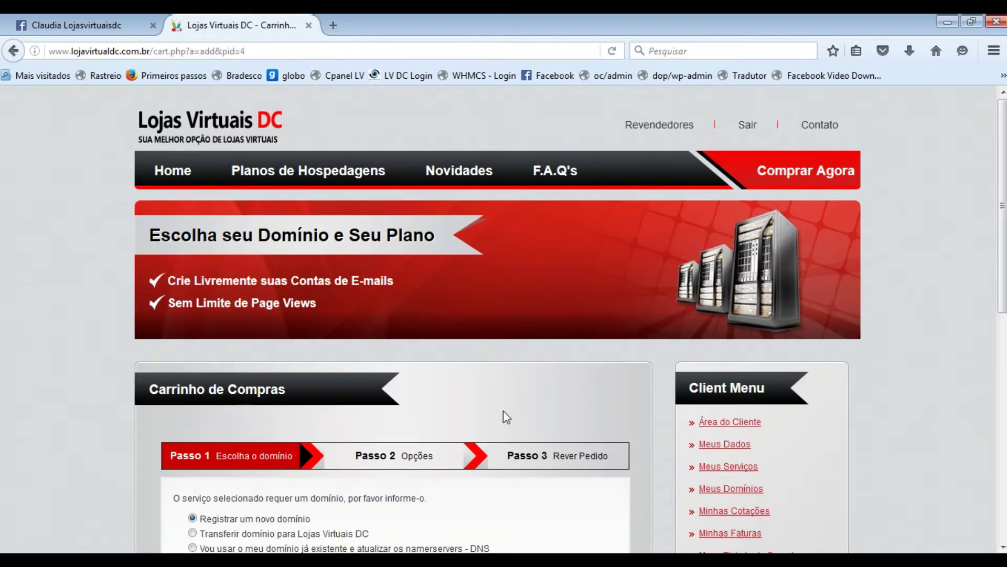
scroll(507, 407, down, 5)
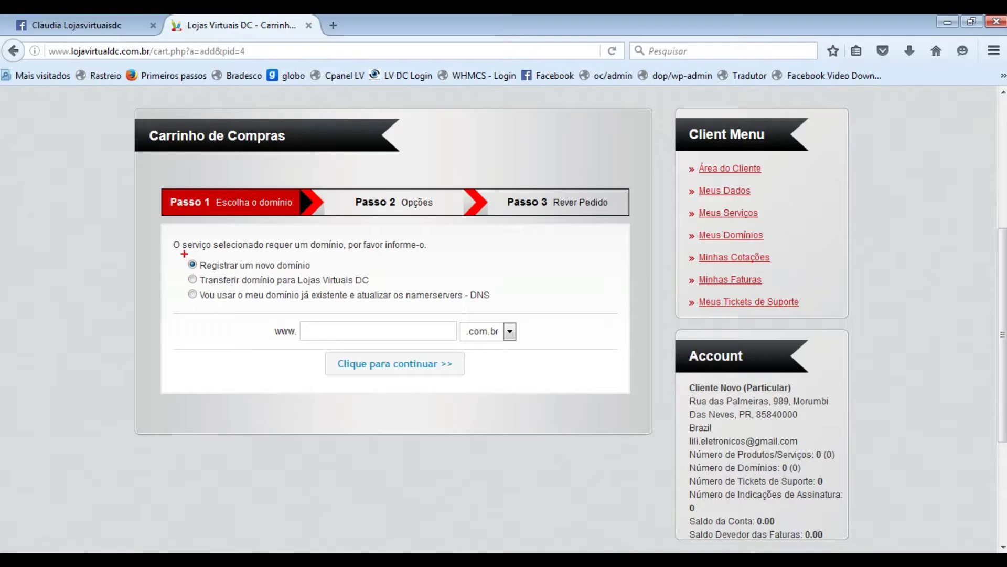
drag(184, 255, 320, 275)
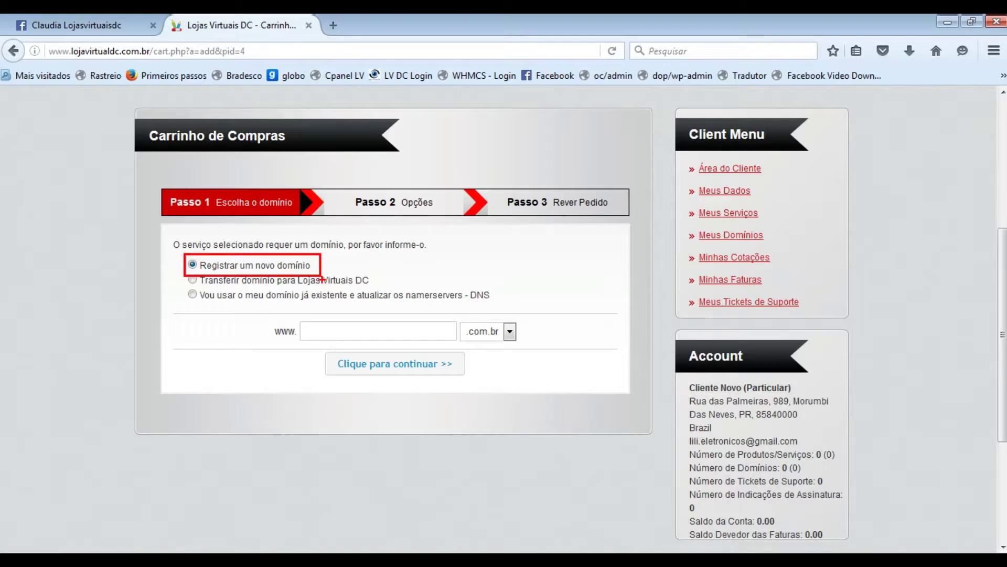
drag(182, 273, 380, 288)
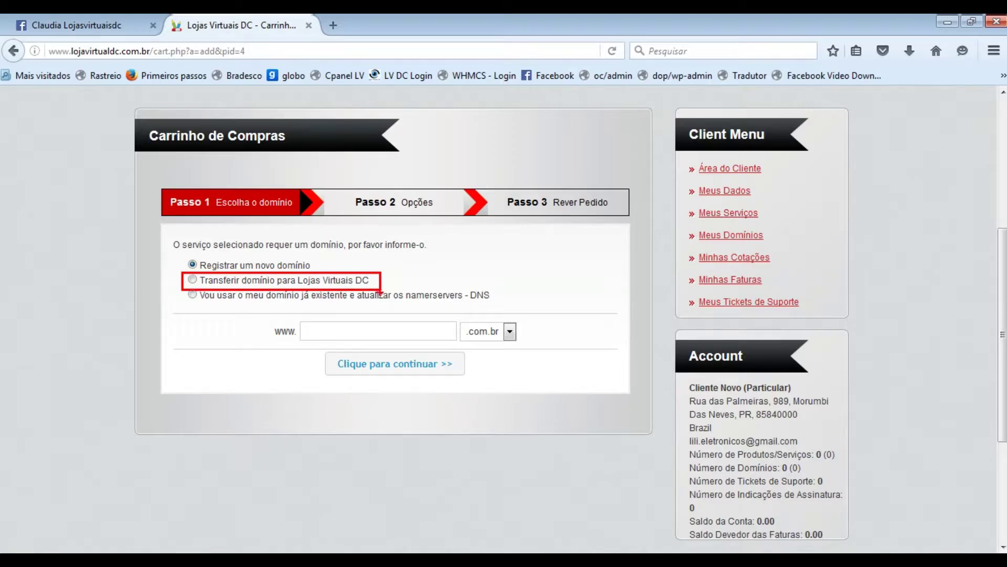
mouse_move(179, 287)
mouse_down()
mouse_move(253, 308)
mouse_move(440, 318)
mouse_move(508, 309)
mouse_up()
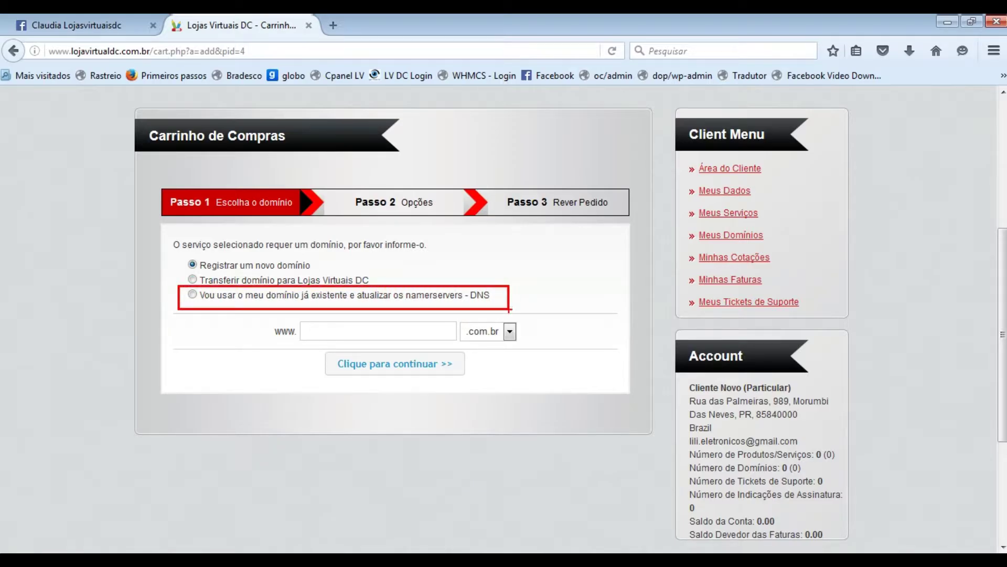